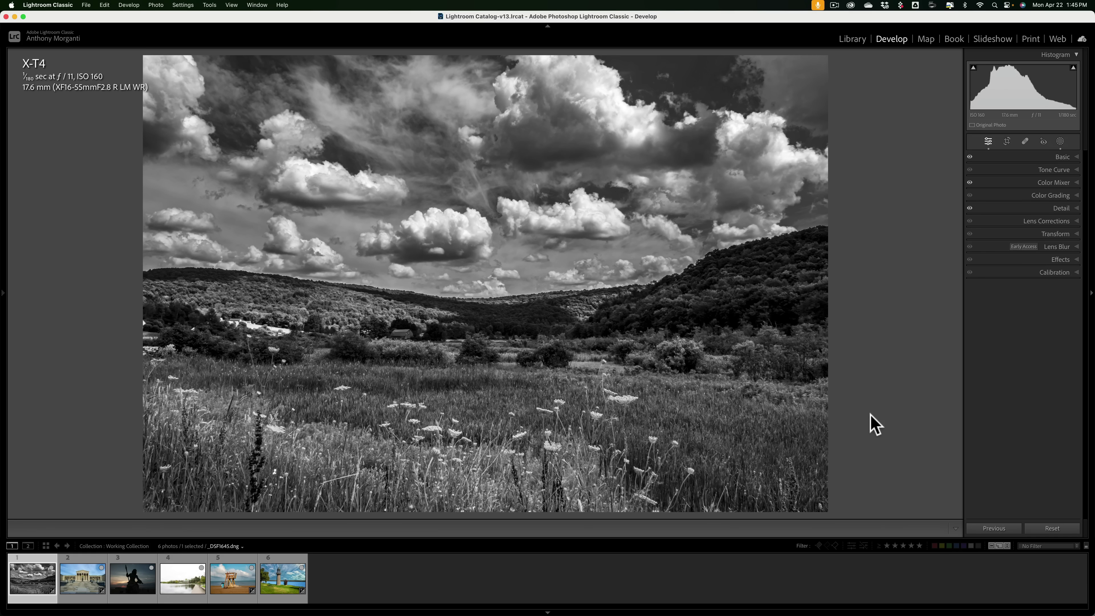
Step: Compare the black-and-white landscape with its original, both side by side and full-size
{"action": "key", "text": "y"}
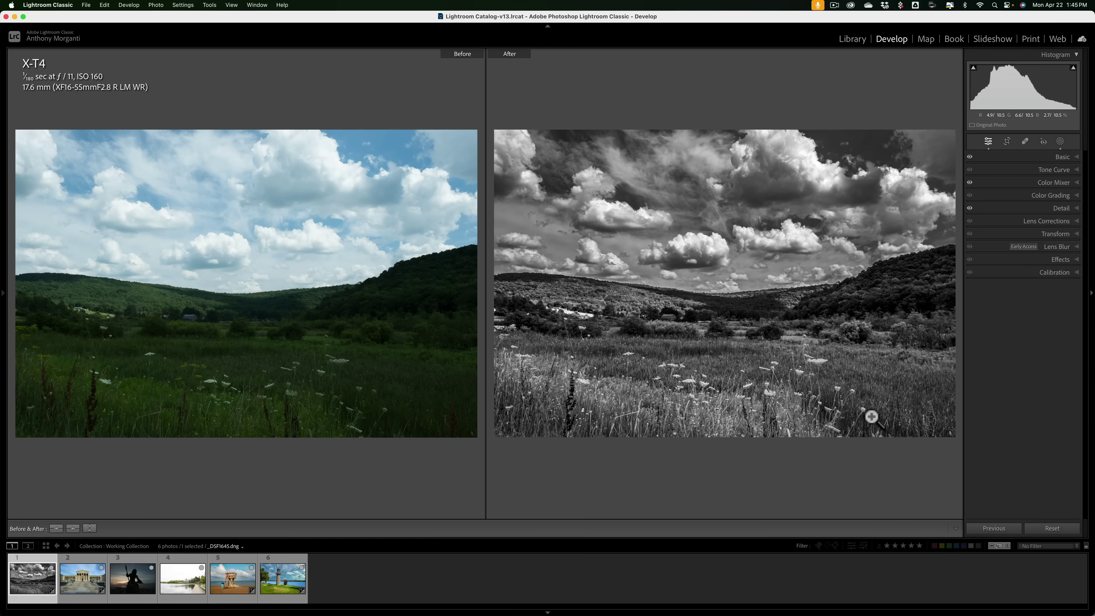
{"action": "key", "text": "y"}
{"action": "key", "text": "backslash"}
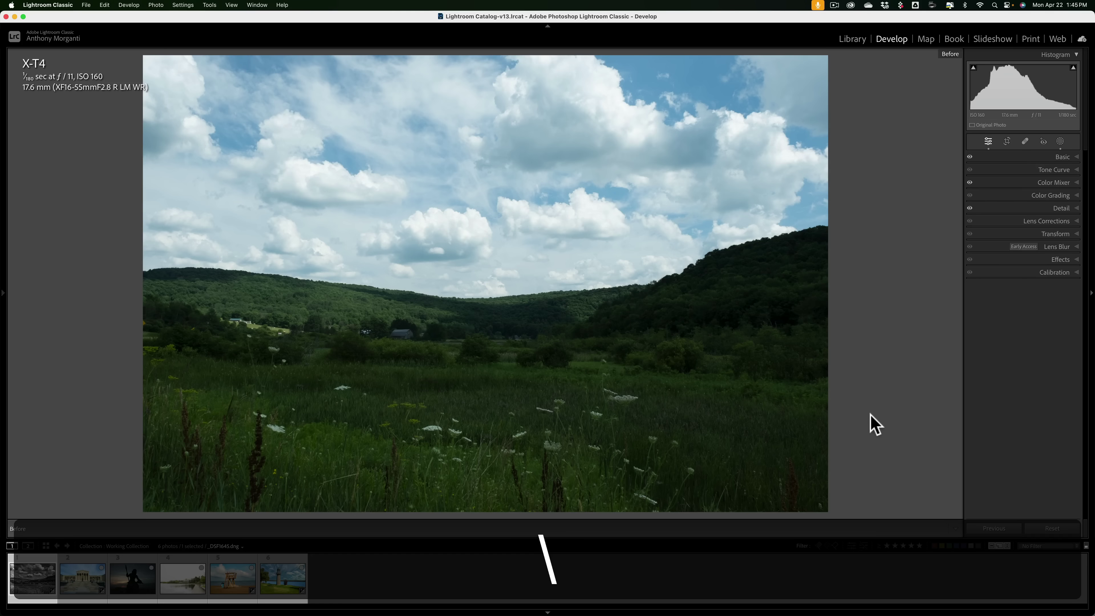
{"action": "key", "text": "backslash"}
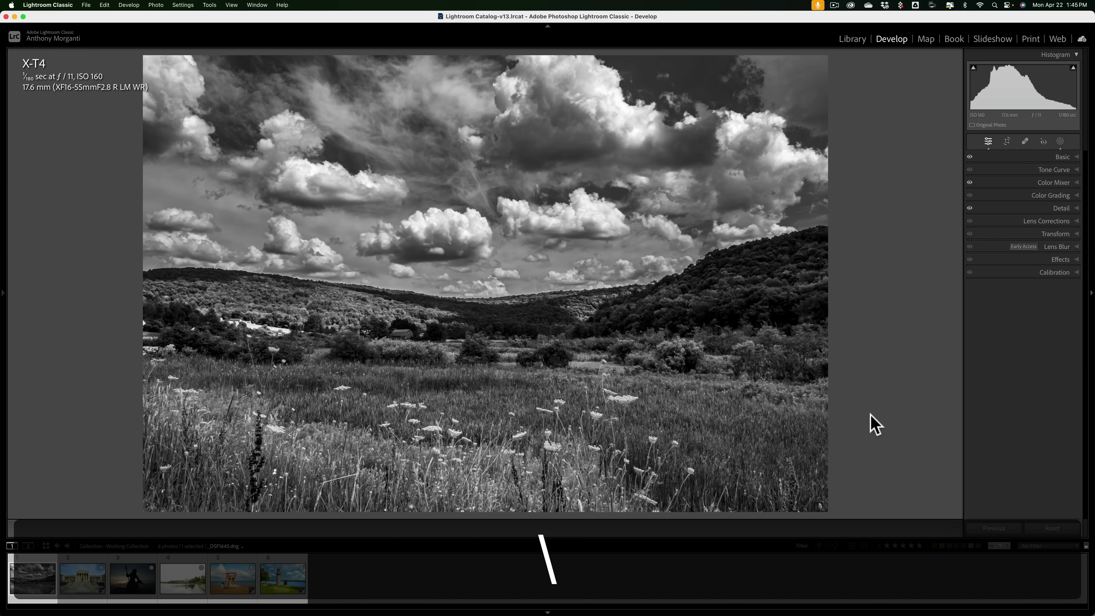
{"action": "key", "text": "backslash"}
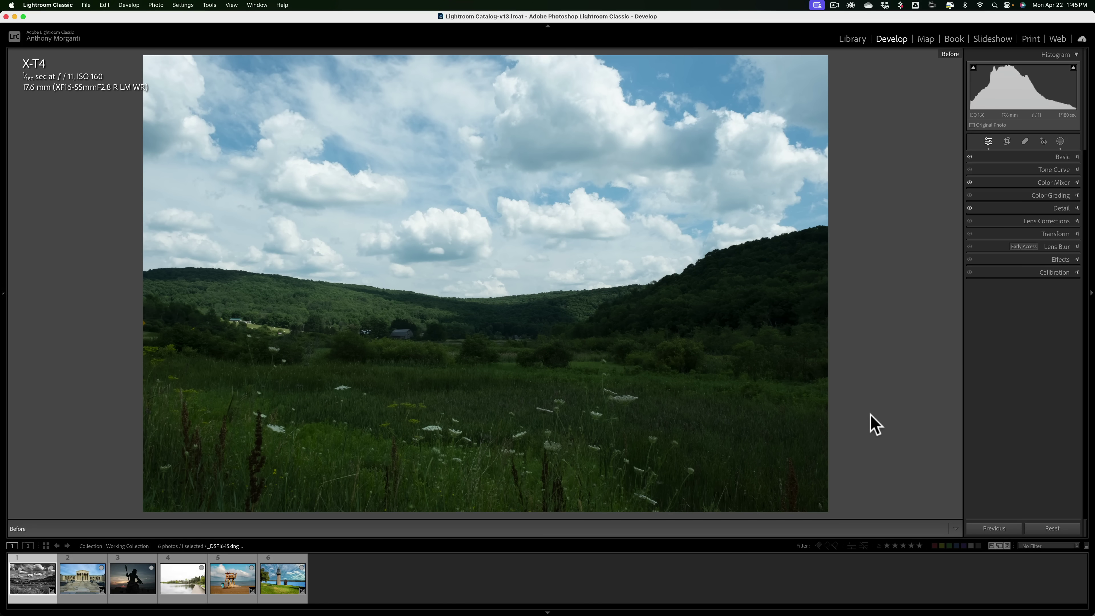
{"action": "key", "text": "backslash"}
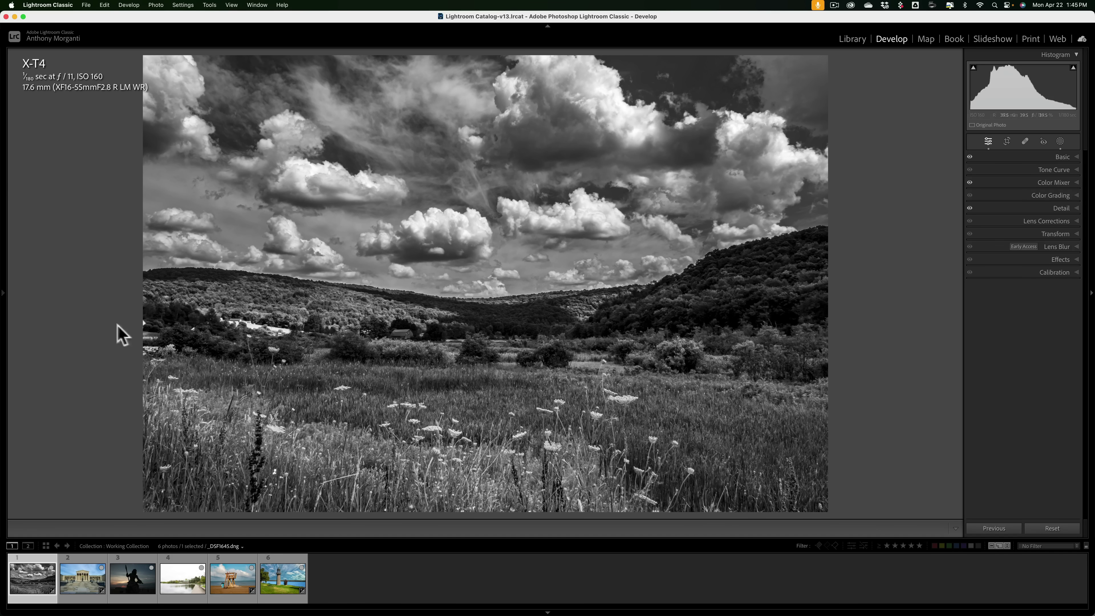
Step: Copy the settings of the Convert to Black & White history step to the landscape photo's Before state
{"action": "mouse_move", "coordinate": [7, 304]}
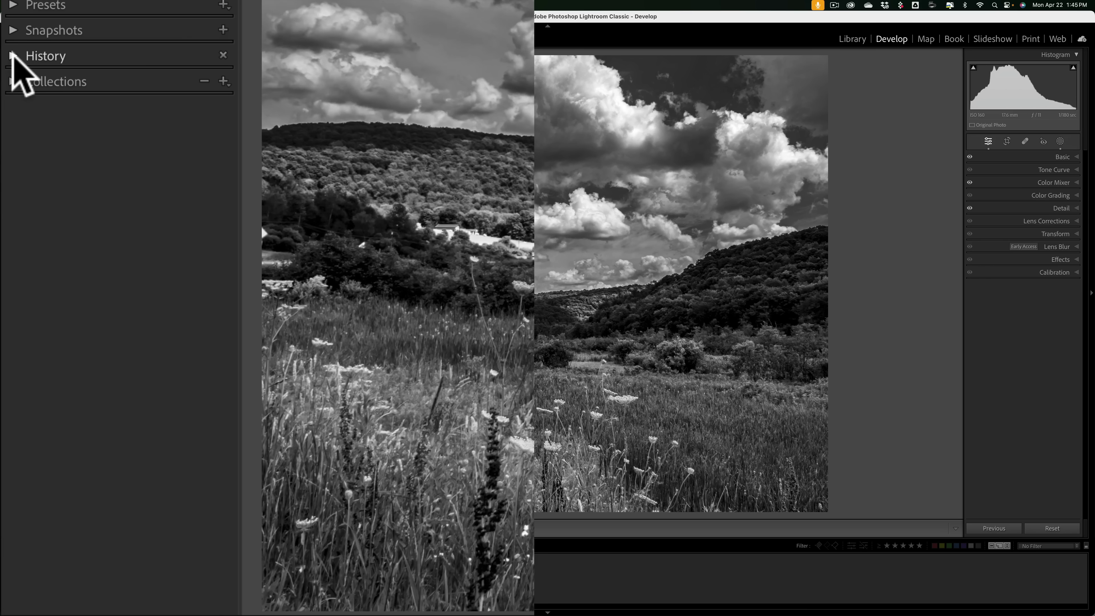
{"action": "left_click", "coordinate": [13, 55]}
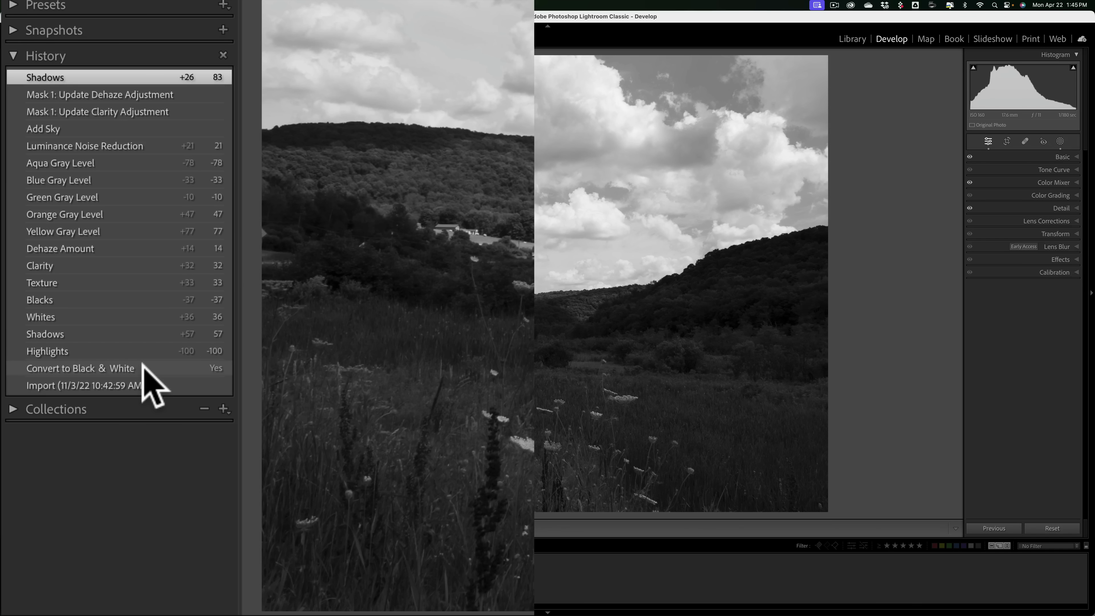
{"action": "right_click", "coordinate": [160, 363]}
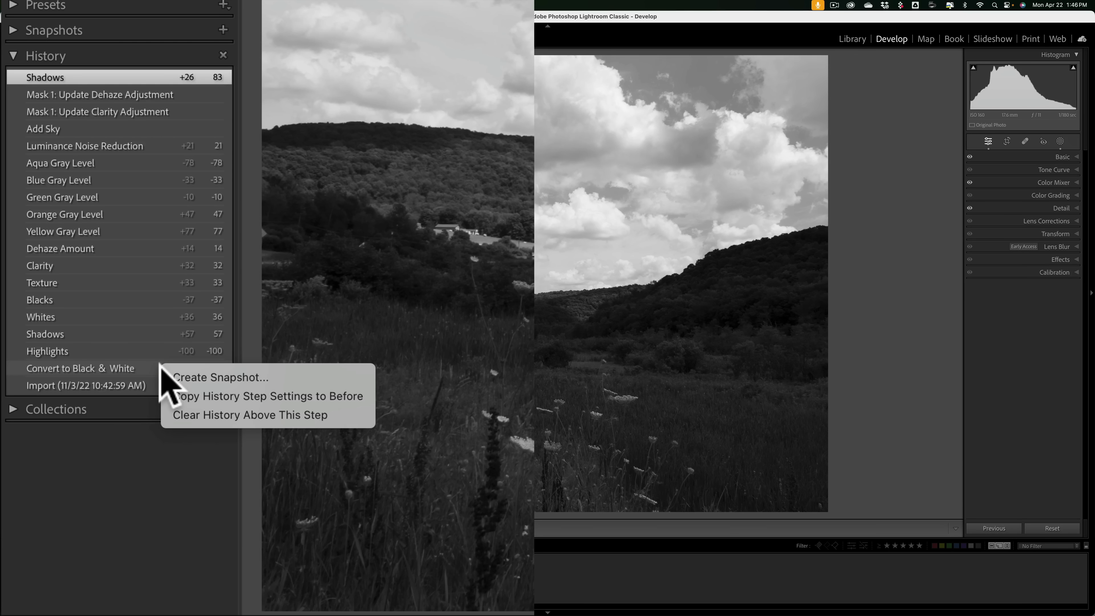
{"action": "left_click", "coordinate": [181, 395]}
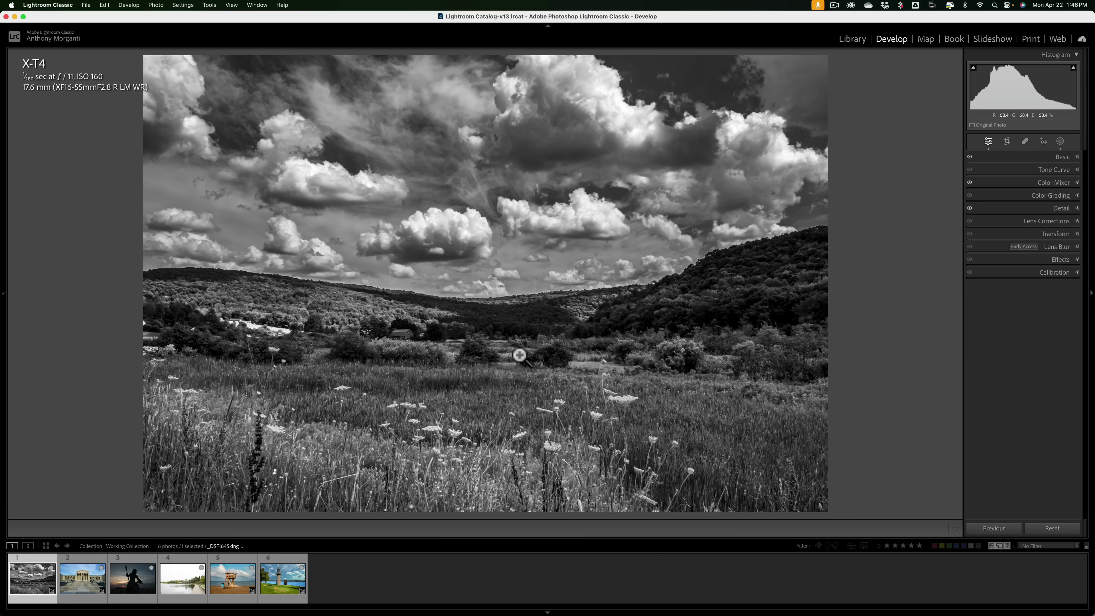
Step: Compare the edited landscape with its new black-and-white Before state, side by side and full-size
{"action": "key", "text": "y"}
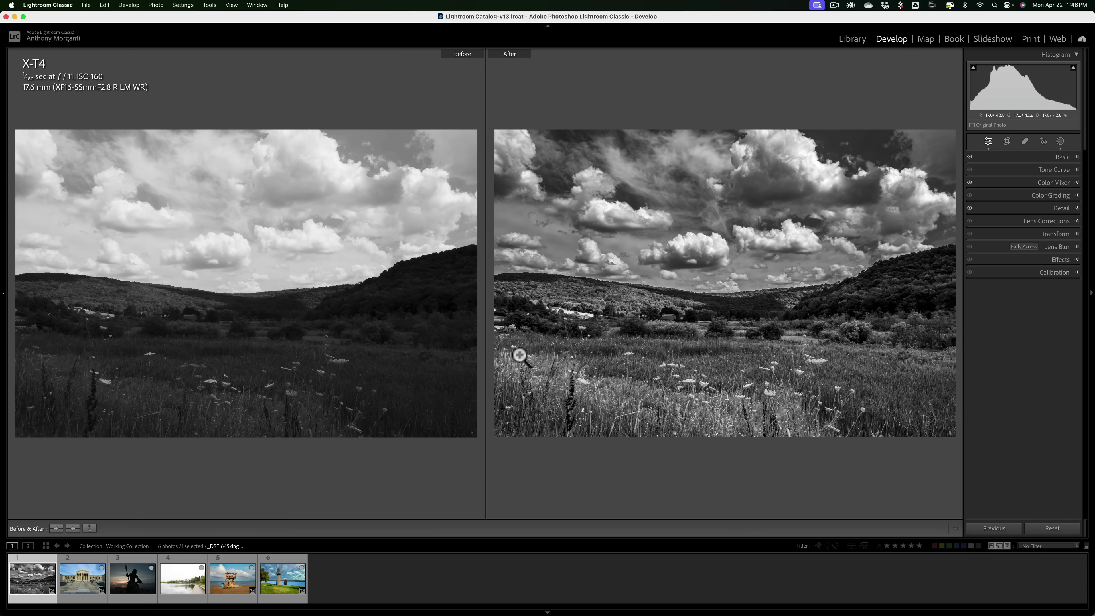
{"action": "key", "text": "y"}
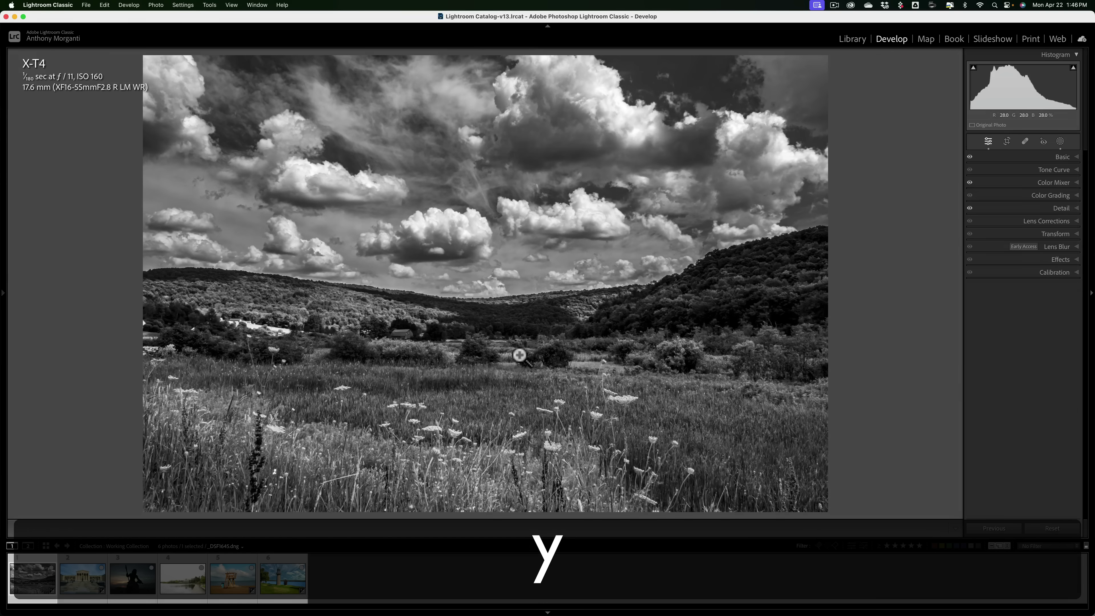
{"action": "key", "text": "backslash"}
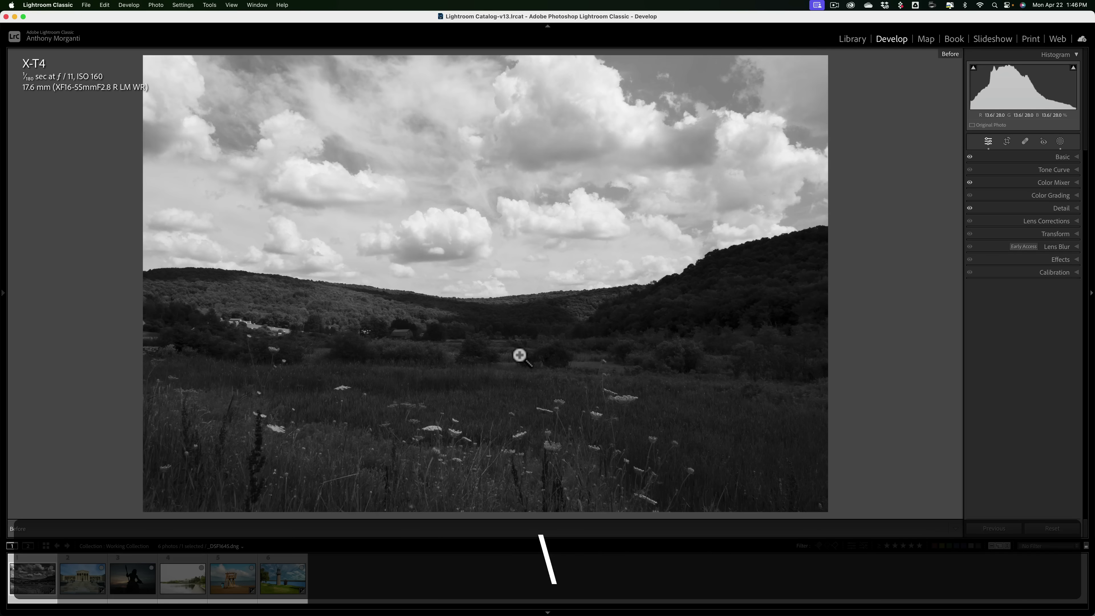
{"action": "key", "text": "backslash"}
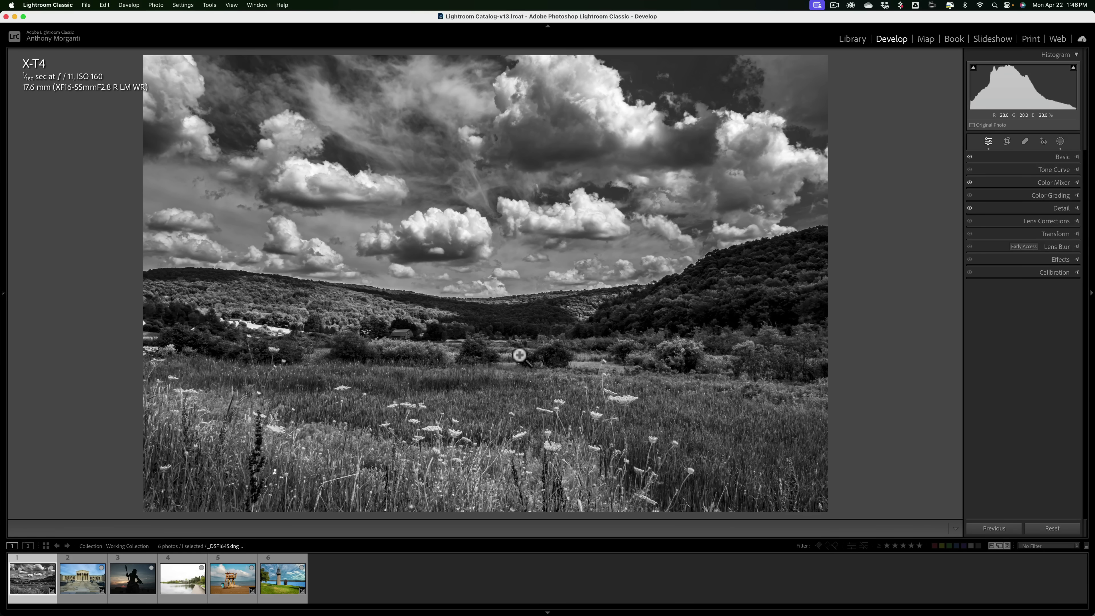
{"action": "key", "text": "backslash"}
{"action": "key", "text": "backslash"}
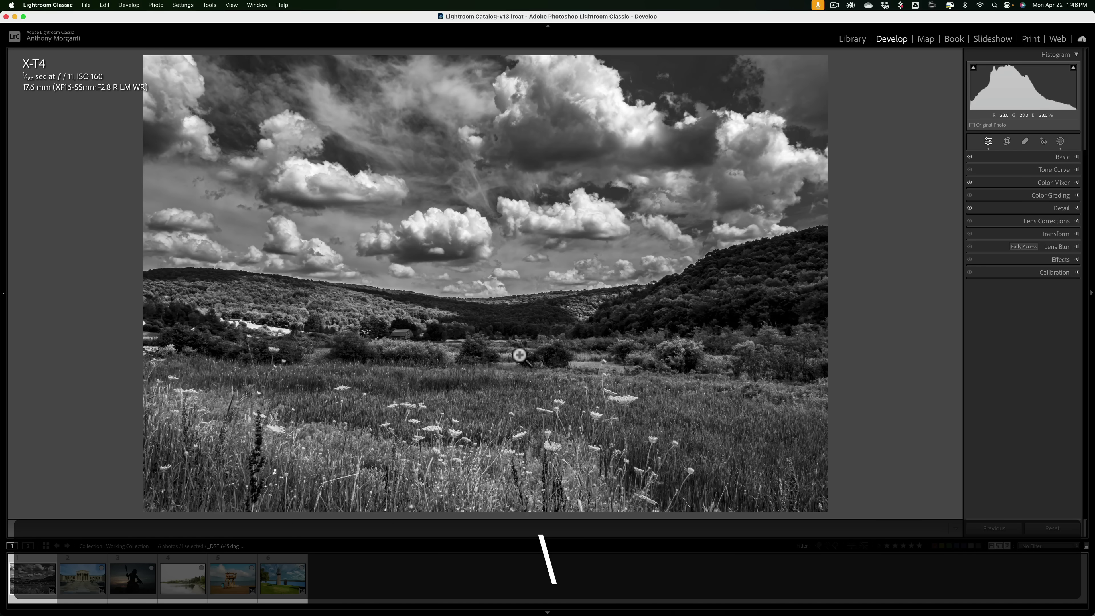
Step: Open the photo of the columned building with the wide stairs and show its Transform settings
{"action": "left_click", "coordinate": [82, 579]}
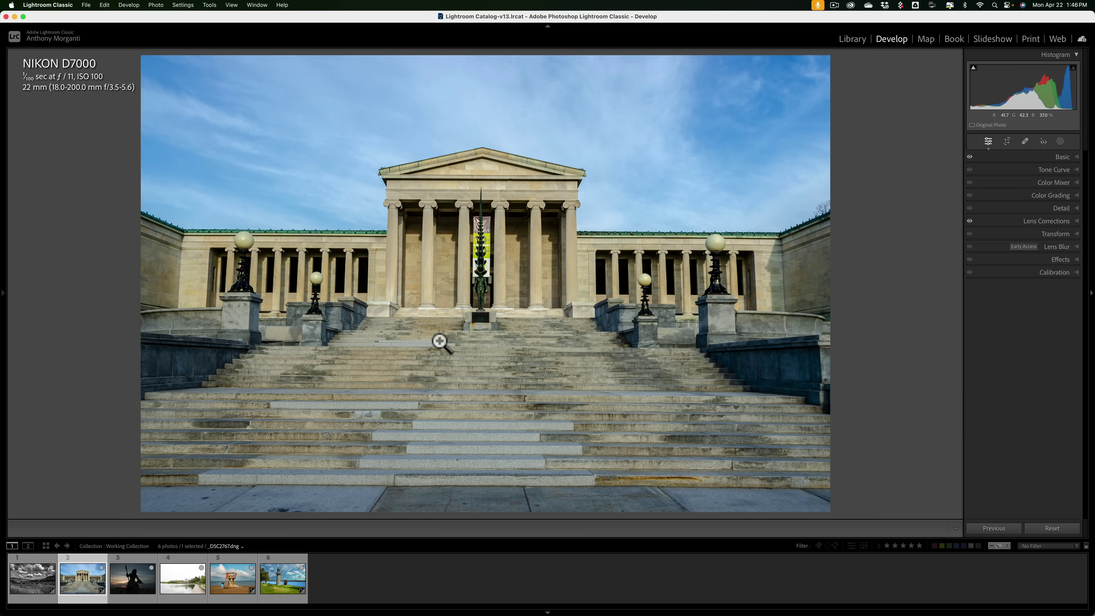
{"action": "left_click", "coordinate": [1069, 233]}
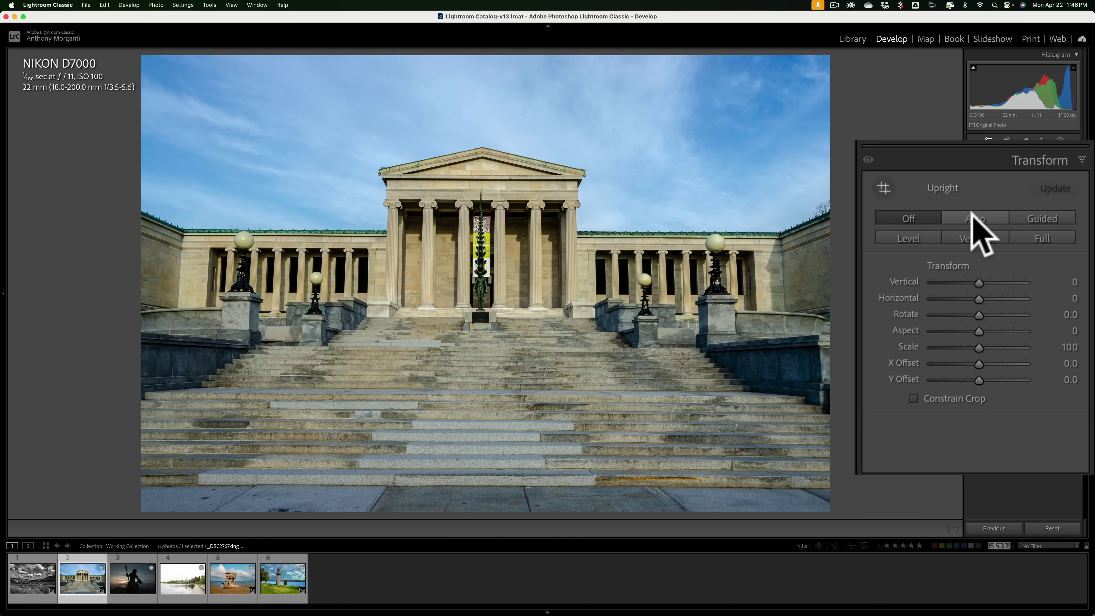
Step: Try the Auto Upright correction on the building photo, and undo it
{"action": "left_click", "coordinate": [973, 216]}
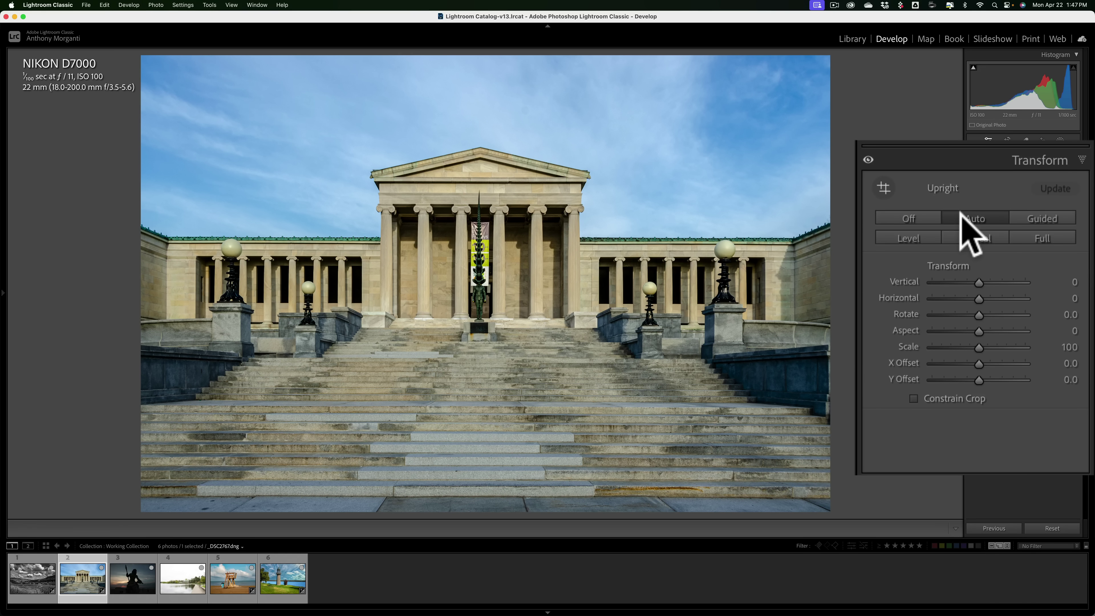
{"action": "key", "text": "super"}
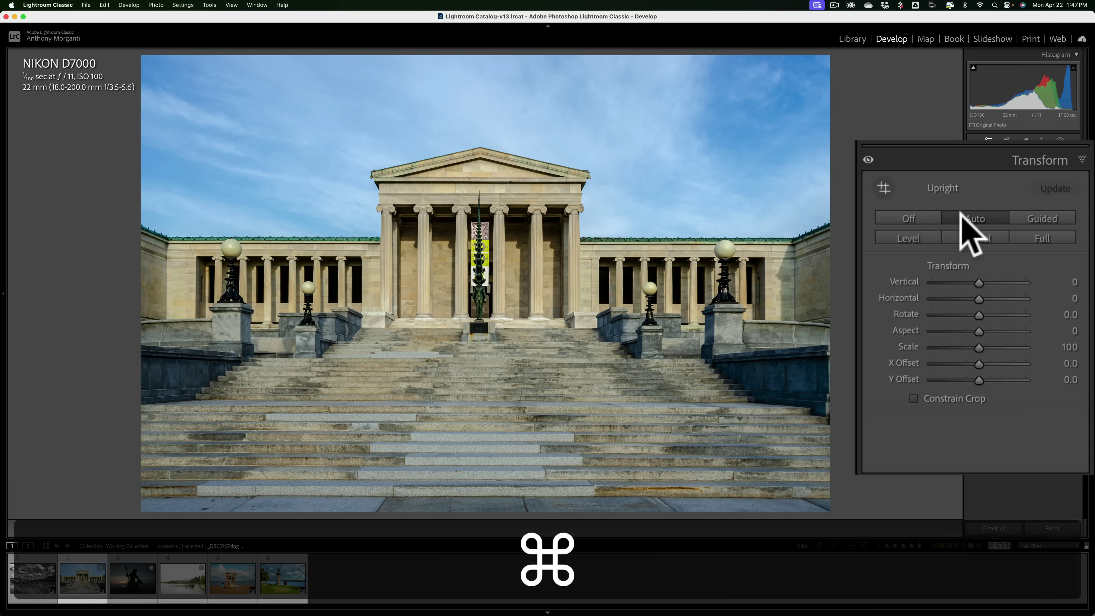
{"action": "key", "text": "super+z"}
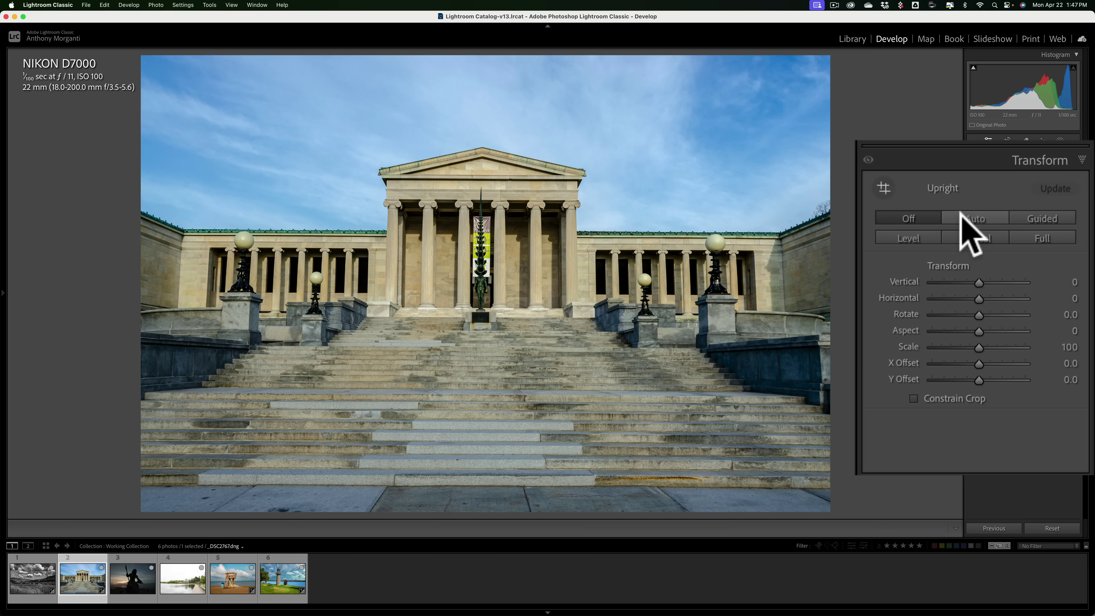
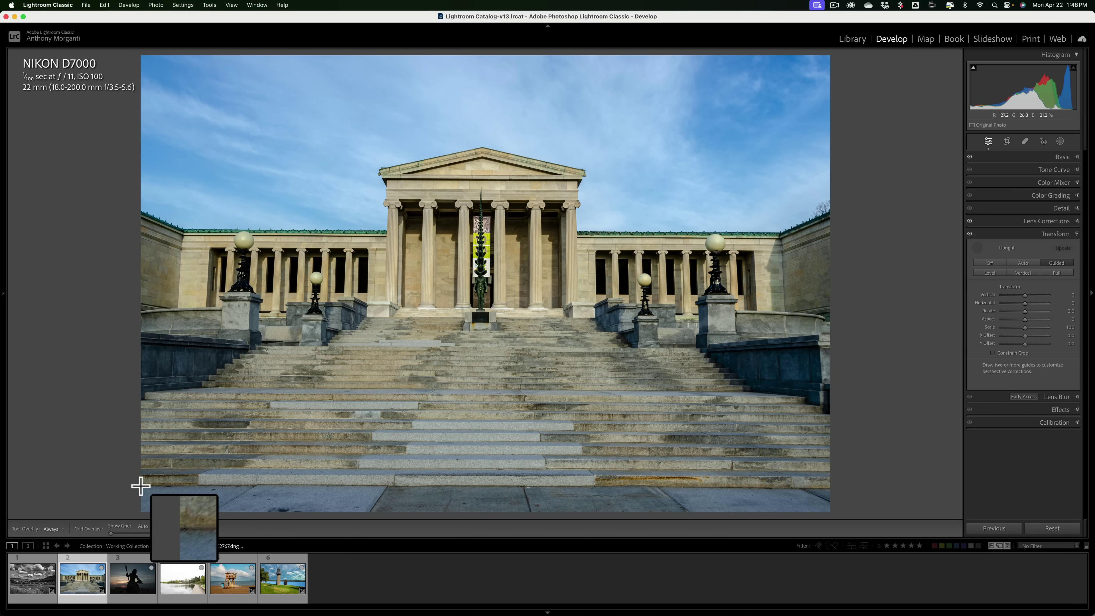
Step: Draw two horizontal Guided Upright guides, along the lowest stair edge and beneath the building's roofline, and fine-tune the upper guide's right end
{"action": "left_click_drag", "start_coordinate": [141, 486], "coordinate": [828, 488]}
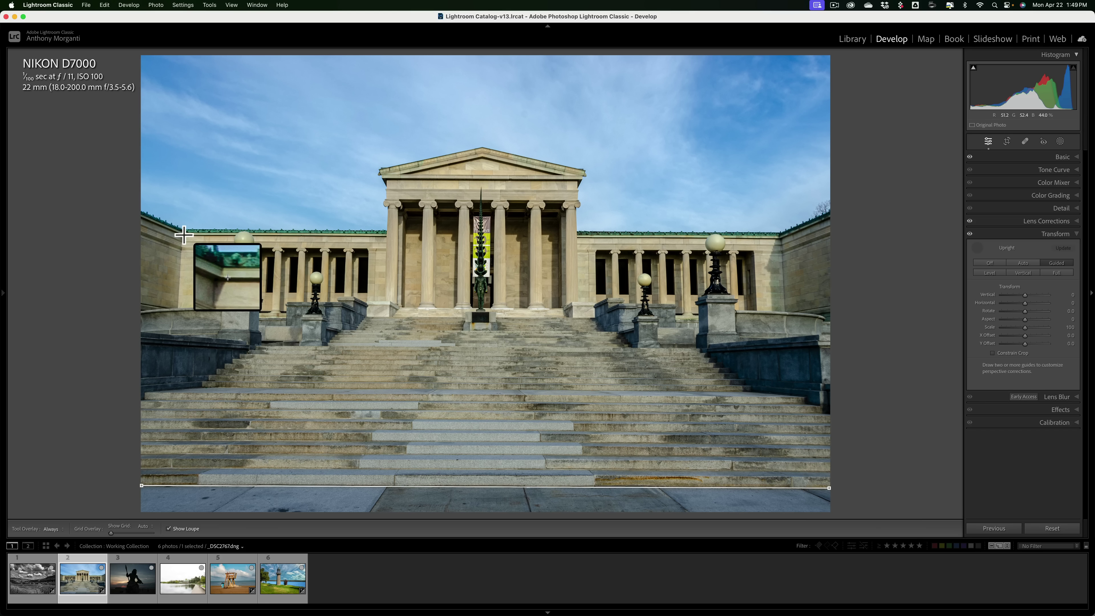
{"action": "left_click_drag", "start_coordinate": [184, 234], "coordinate": [778, 238]}
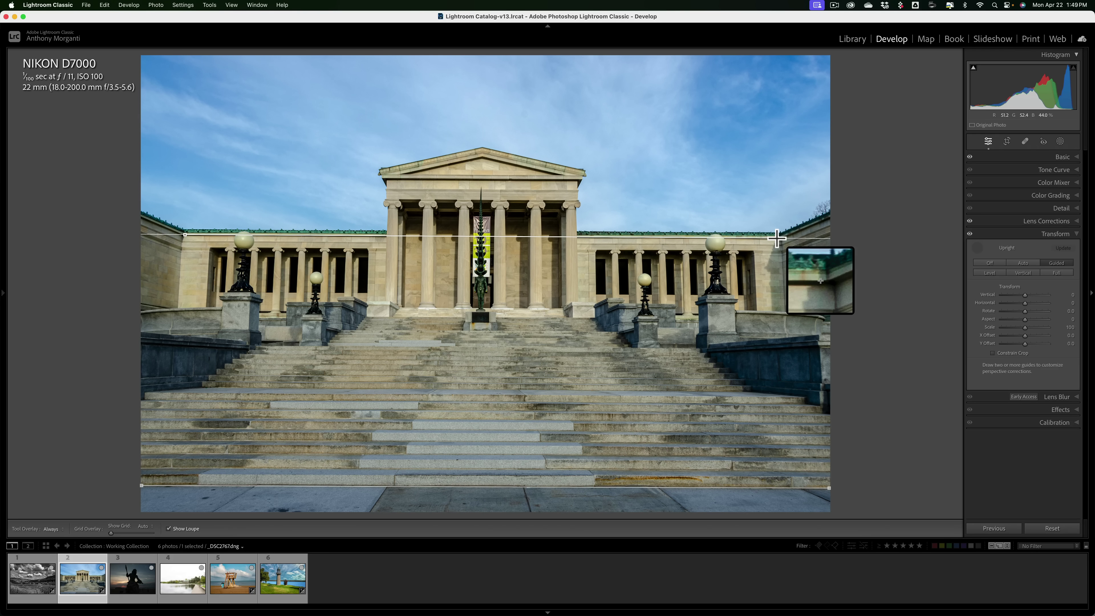
{"action": "left_click_drag", "start_coordinate": [777, 238], "coordinate": [778, 238]}
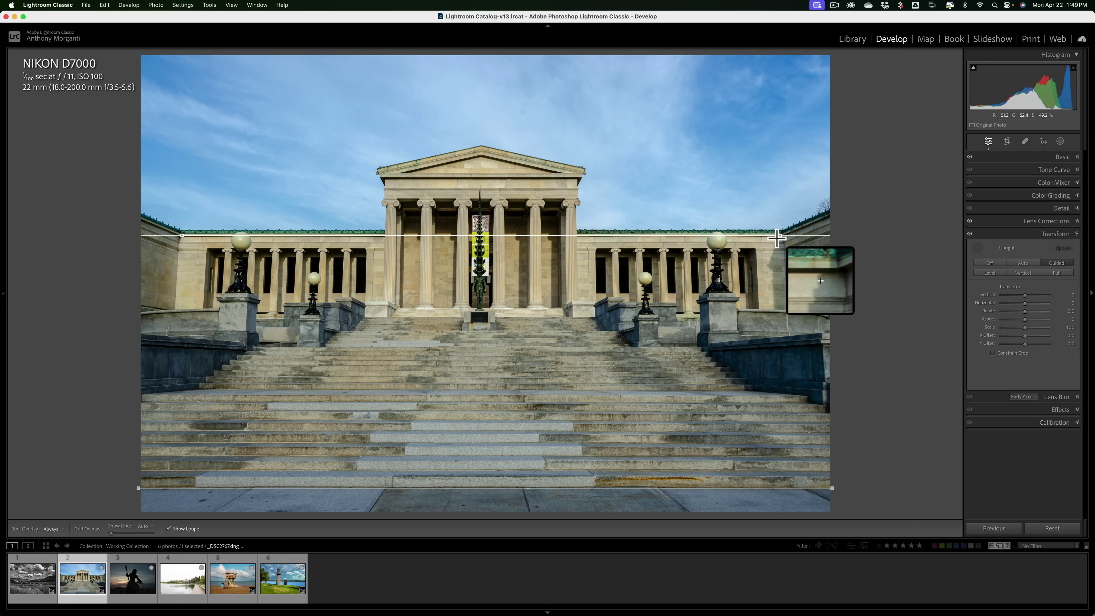
{"action": "left_click_drag", "start_coordinate": [777, 238], "coordinate": [780, 236]}
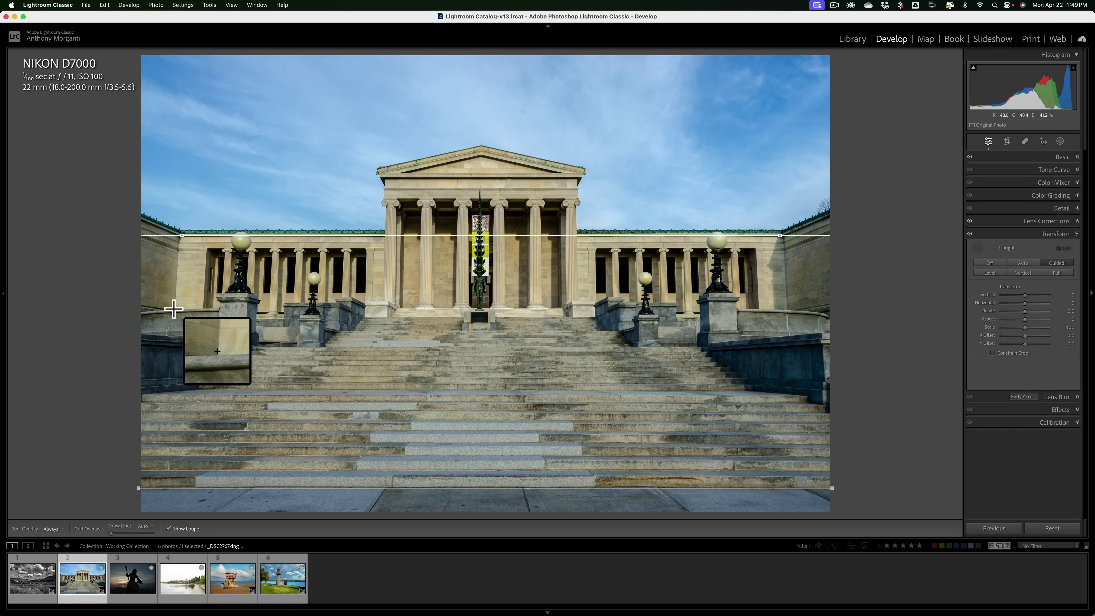
Step: Draw vertical Guided Upright guides on the building's left and right wall corners, fine-tune the right guide, and finish the guided correction
{"action": "left_click_drag", "start_coordinate": [174, 309], "coordinate": [177, 254]}
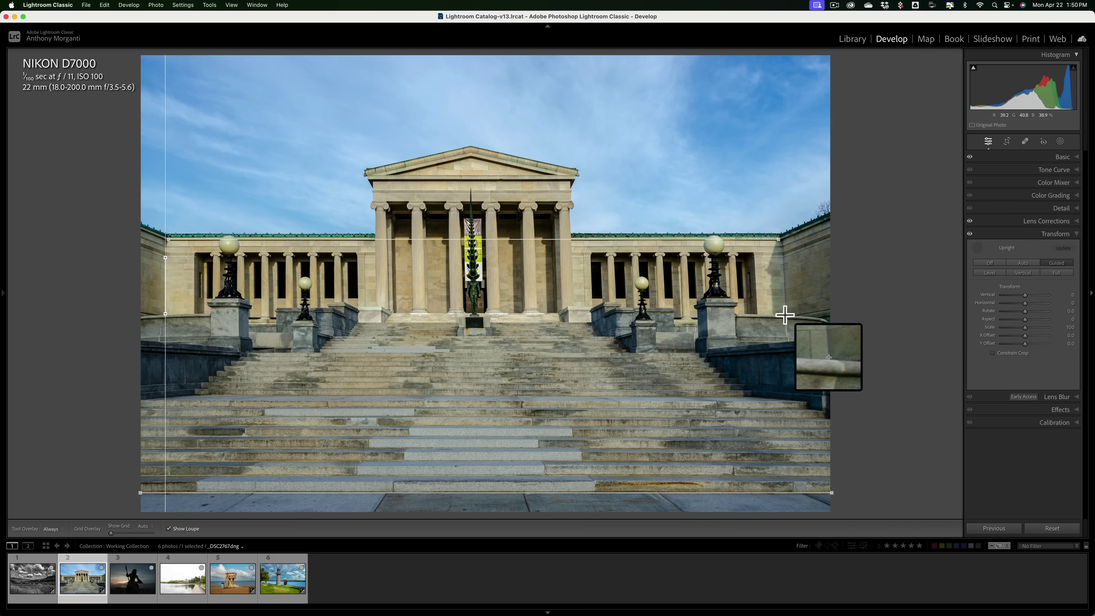
{"action": "left_click_drag", "start_coordinate": [785, 315], "coordinate": [783, 265]}
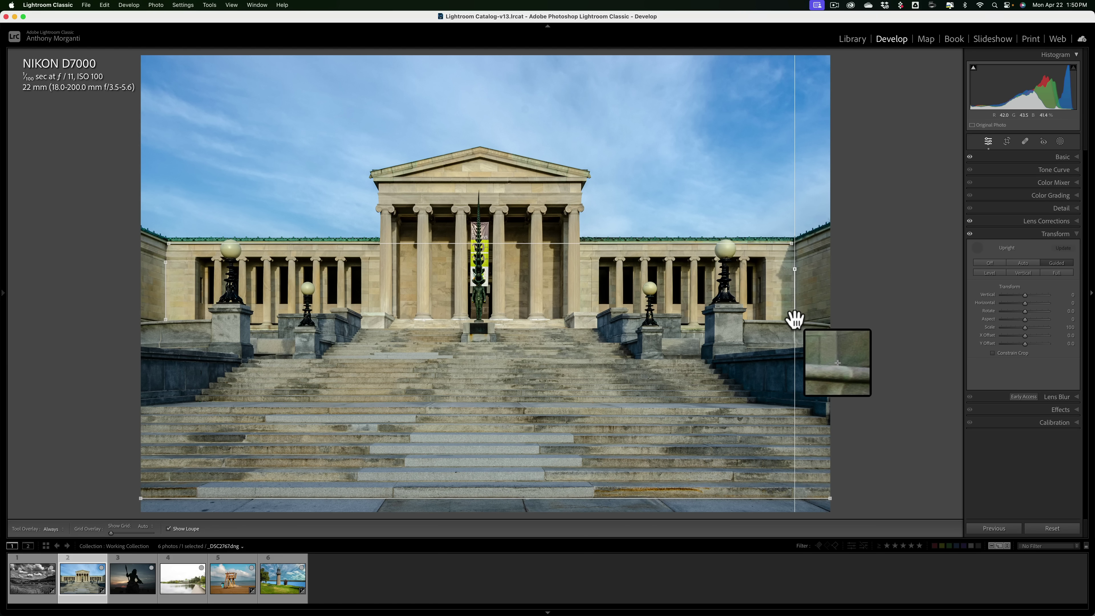
{"action": "left_click_drag", "start_coordinate": [795, 319], "coordinate": [797, 320]}
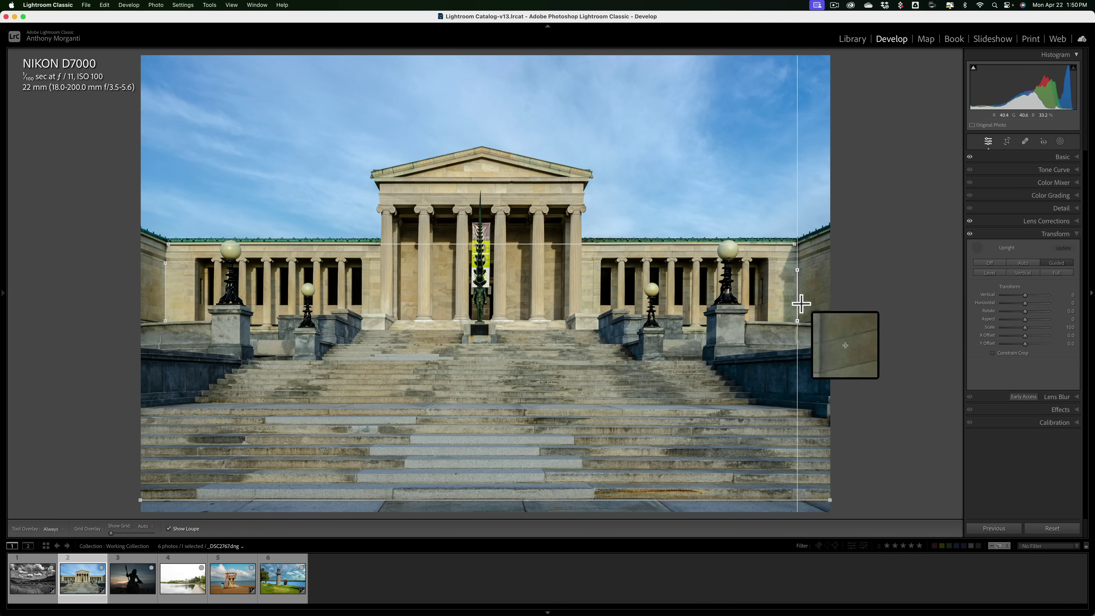
{"action": "left_click_drag", "start_coordinate": [798, 321], "coordinate": [797, 322]}
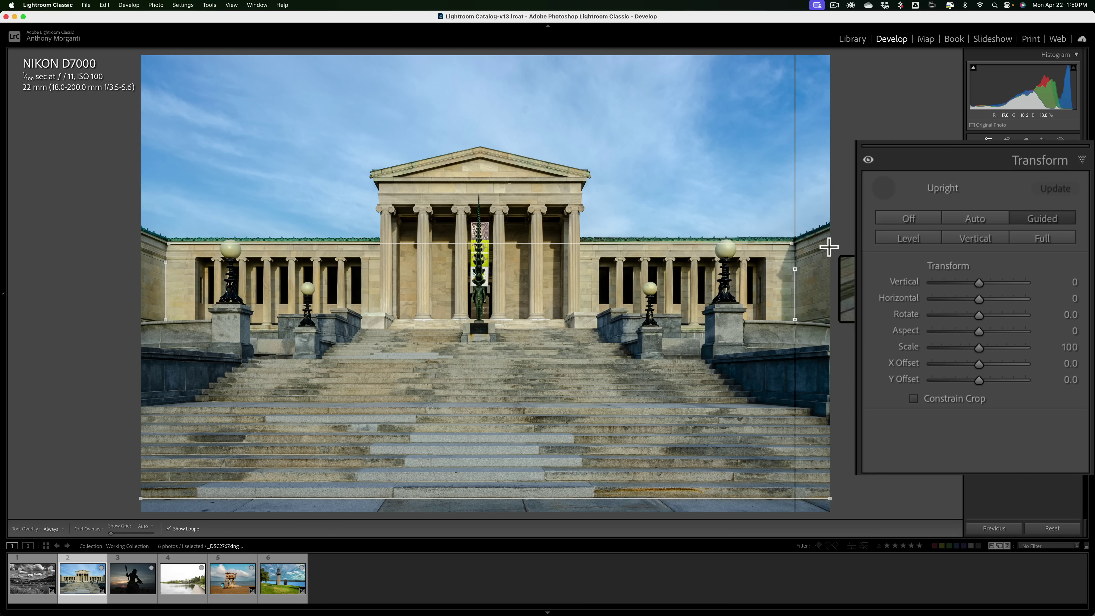
{"action": "left_click", "coordinate": [882, 187]}
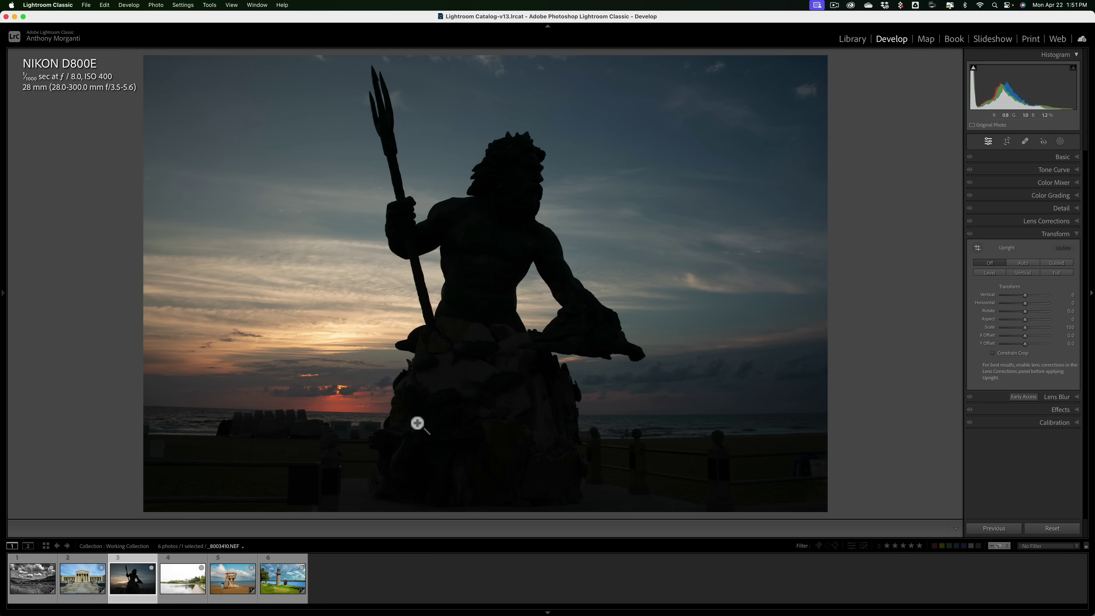
Step: On the silhouetted statue photo, set Highlights to -100, Shadows to +100 and Exposure to +0.95
{"action": "left_click", "coordinate": [1064, 234]}
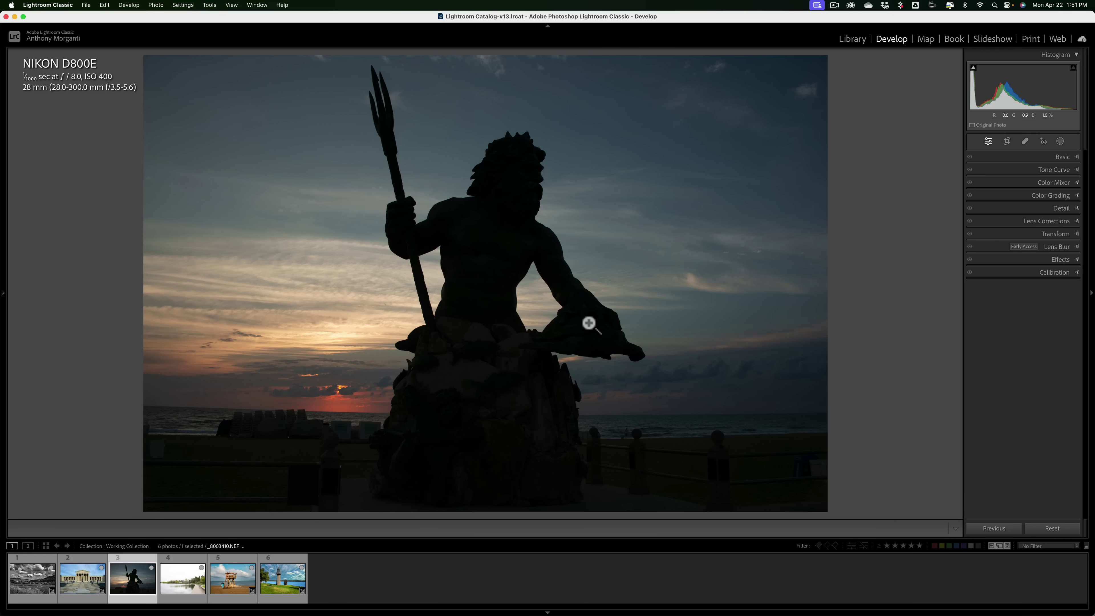
{"action": "left_click", "coordinate": [1064, 156]}
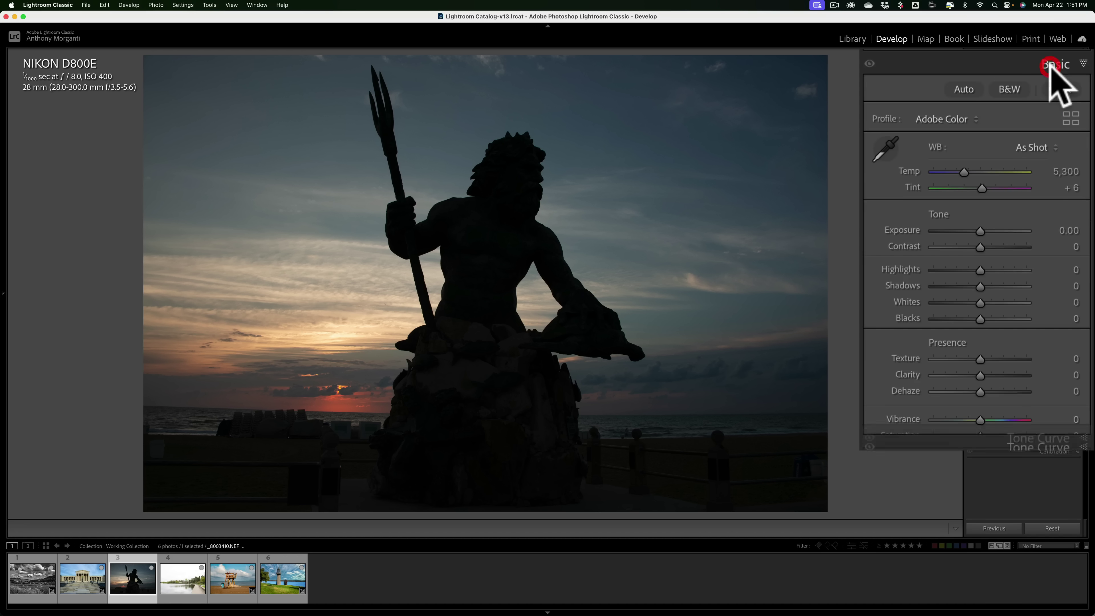
{"action": "left_click_drag", "start_coordinate": [980, 270], "coordinate": [822, 271]}
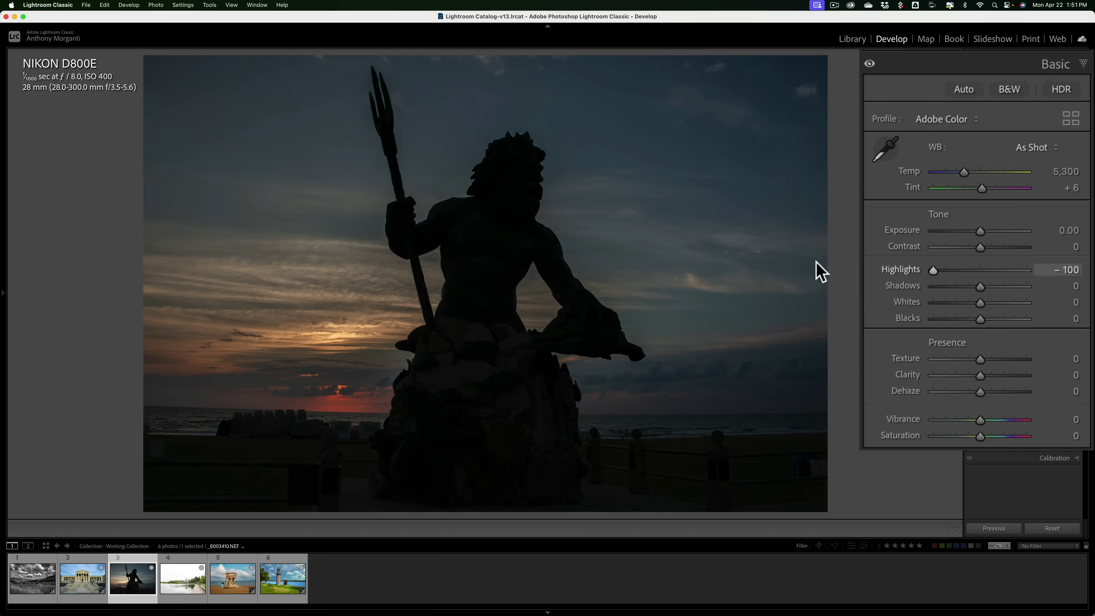
{"action": "left_click_drag", "start_coordinate": [980, 286], "coordinate": [1029, 286]}
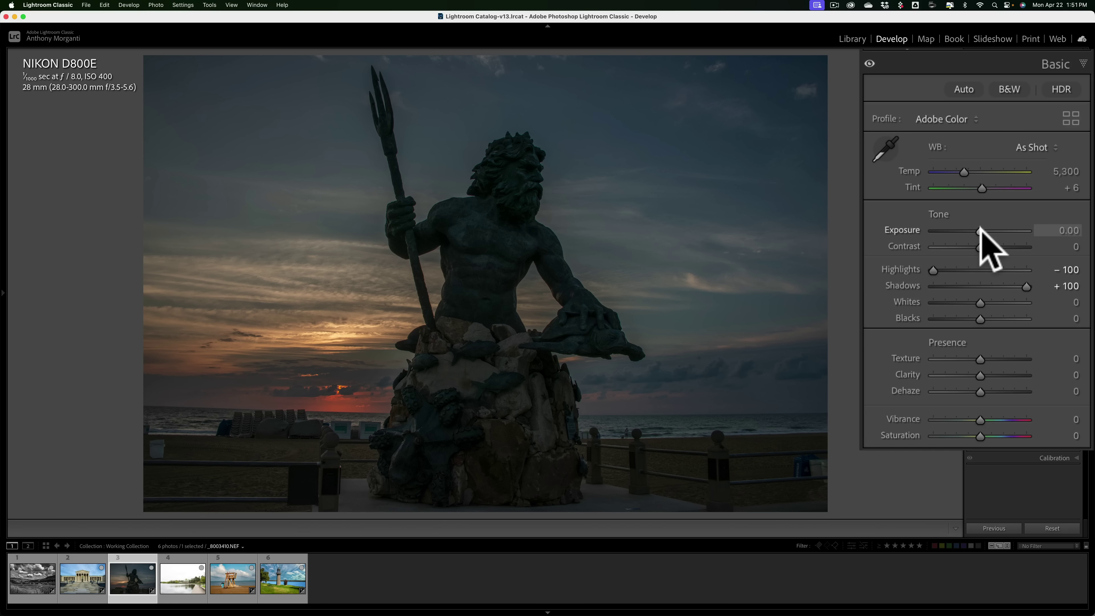
{"action": "left_click_drag", "start_coordinate": [981, 228], "coordinate": [989, 228]}
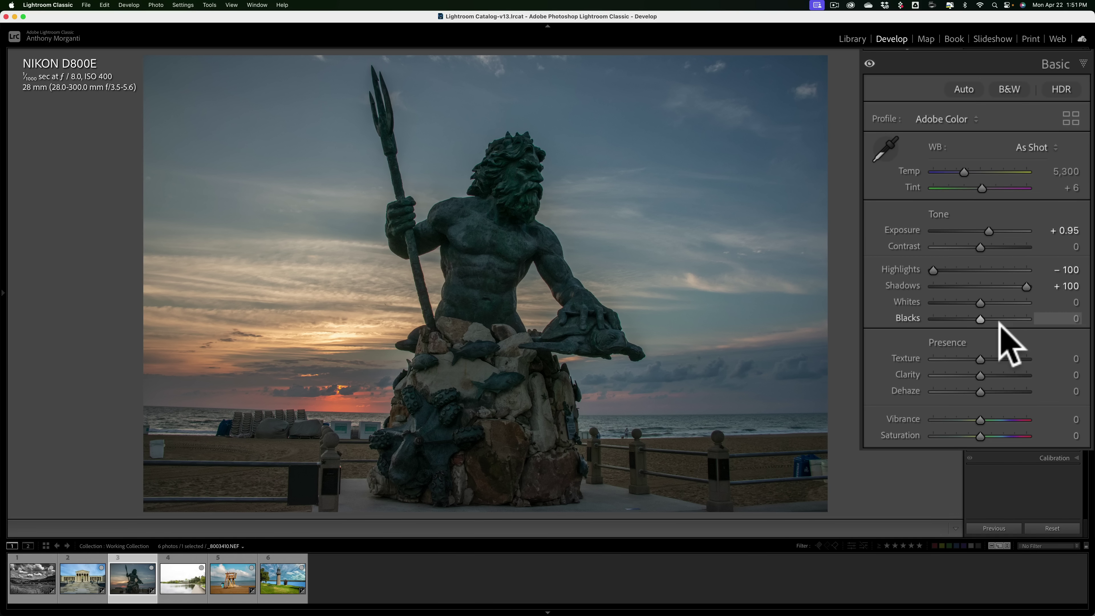
Step: Using the clipping preview, set Whites to +40 and Blacks to -10 on the statue photo
{"action": "key", "text": "alt"}
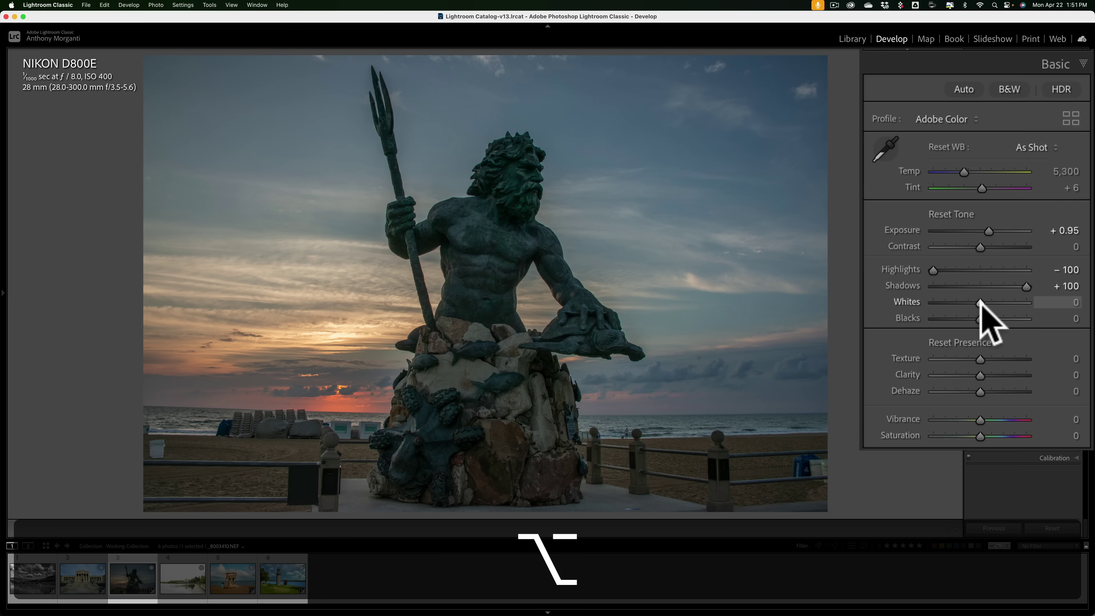
{"action": "left_click_drag", "start_coordinate": [981, 303], "coordinate": [981, 302]}
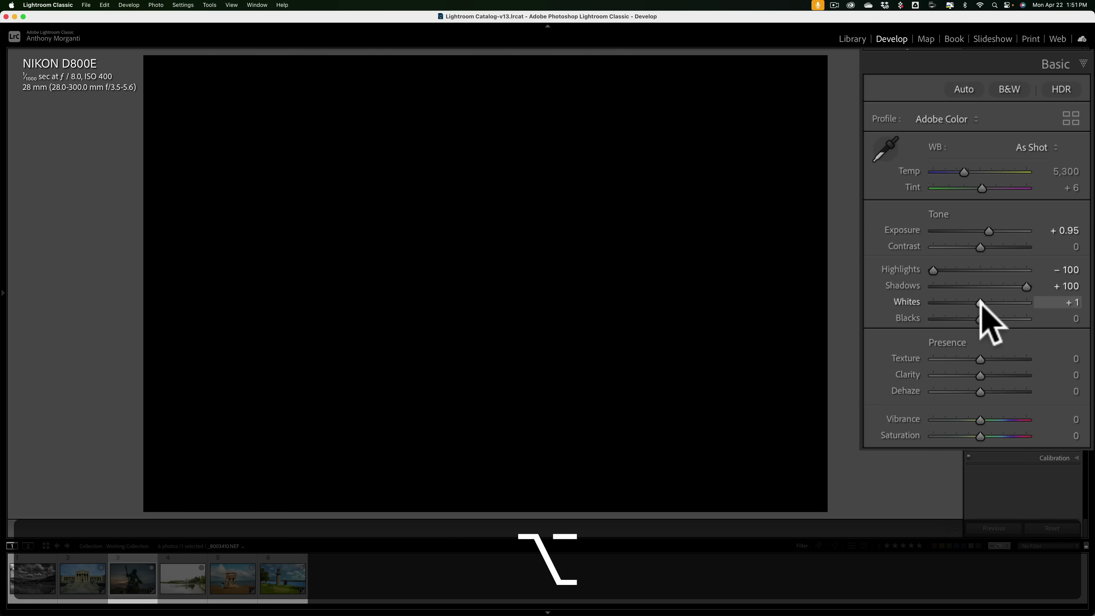
{"action": "left_click_drag", "start_coordinate": [981, 302], "coordinate": [999, 302]}
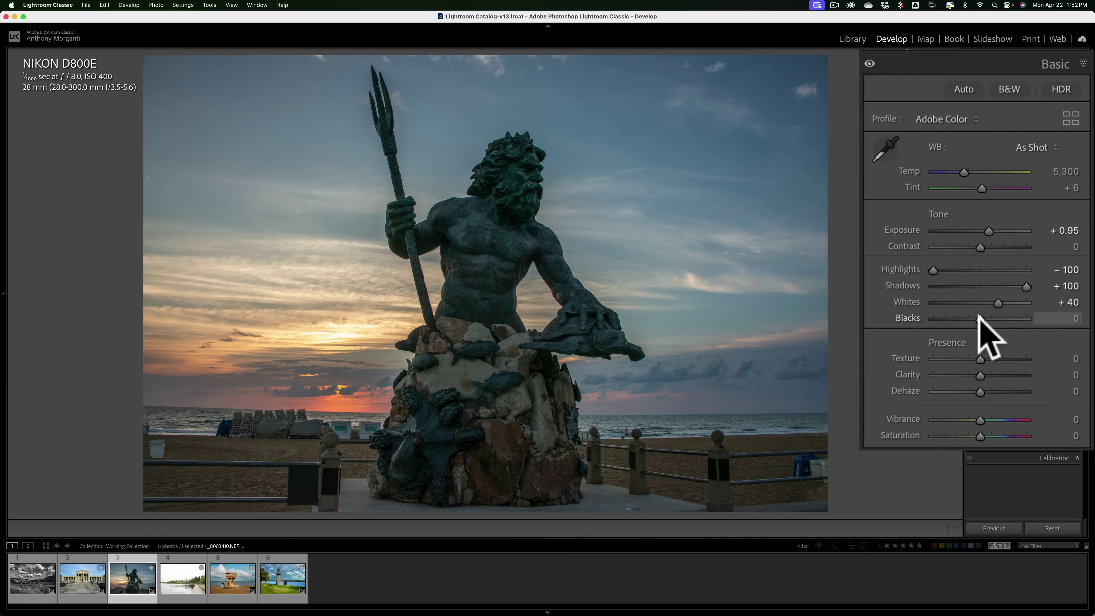
{"action": "key", "text": "alt"}
{"action": "left_click_drag", "start_coordinate": [978, 318], "coordinate": [974, 318]}
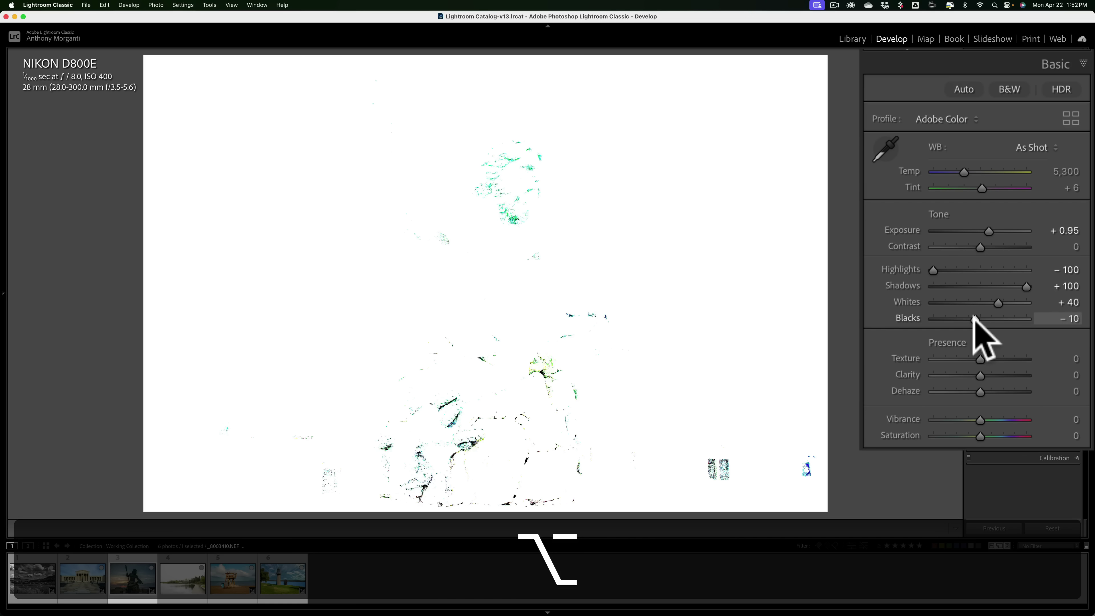
{"action": "left_click_drag", "start_coordinate": [975, 319], "coordinate": [975, 319]}
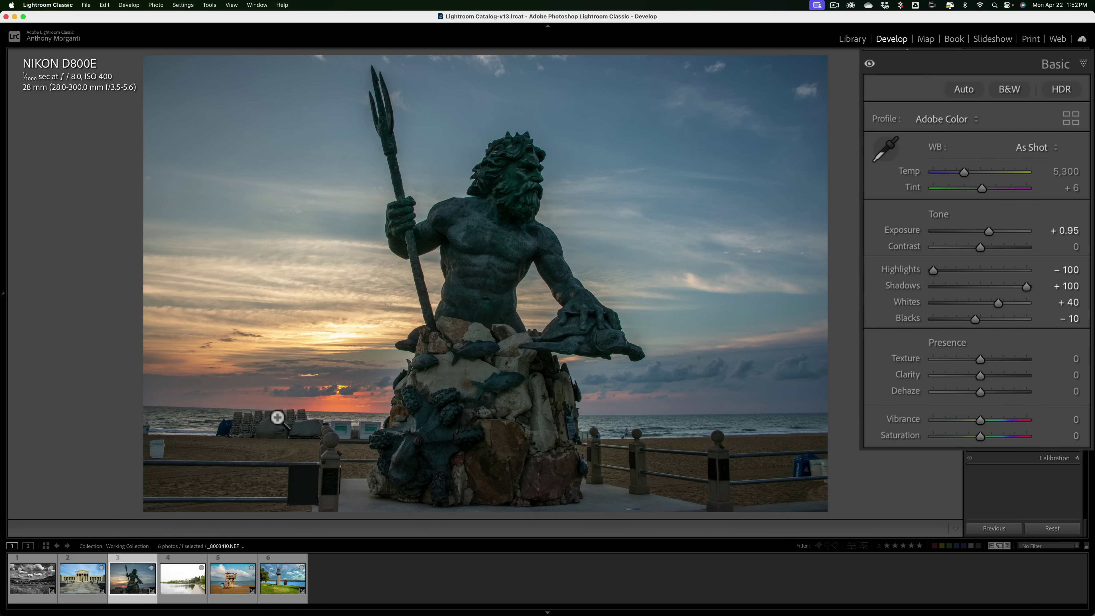
Step: On the overexposed lake photo, set Highlights to -100, Shadows to +100, Exposure to -2.55, Whites to +39 and Blacks to -45
{"action": "left_click", "coordinate": [183, 578]}
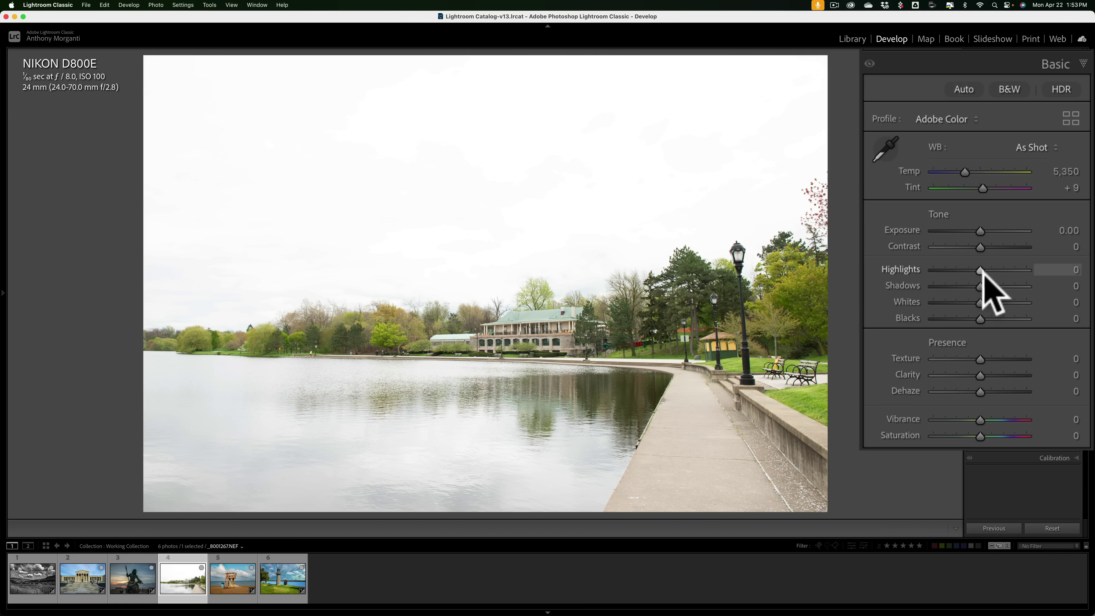
{"action": "left_click_drag", "start_coordinate": [982, 271], "coordinate": [1029, 286]}
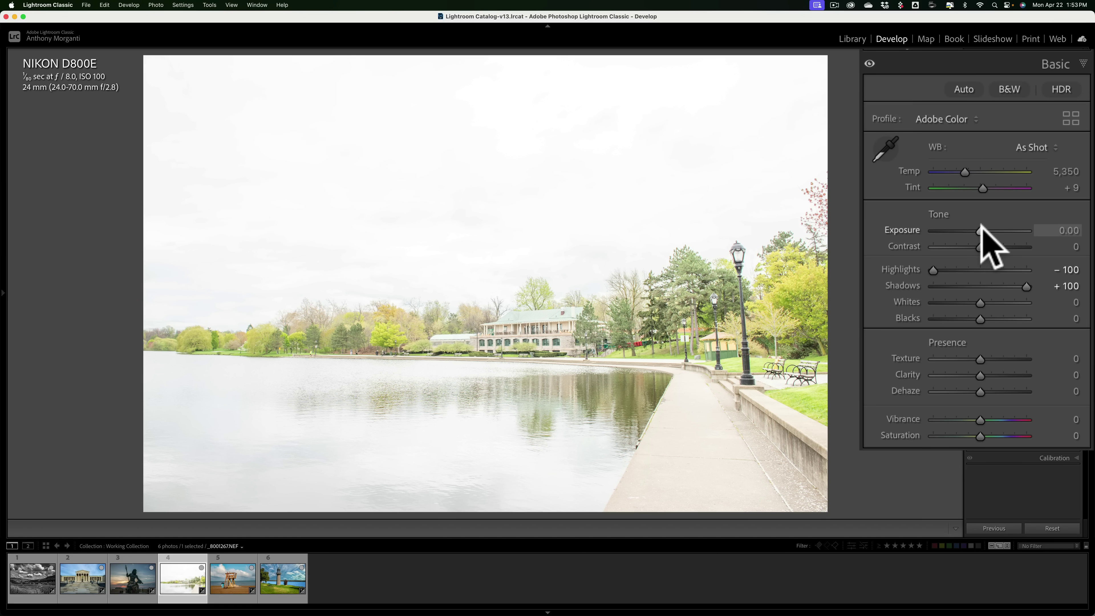
{"action": "left_click_drag", "start_coordinate": [981, 226], "coordinate": [958, 235]}
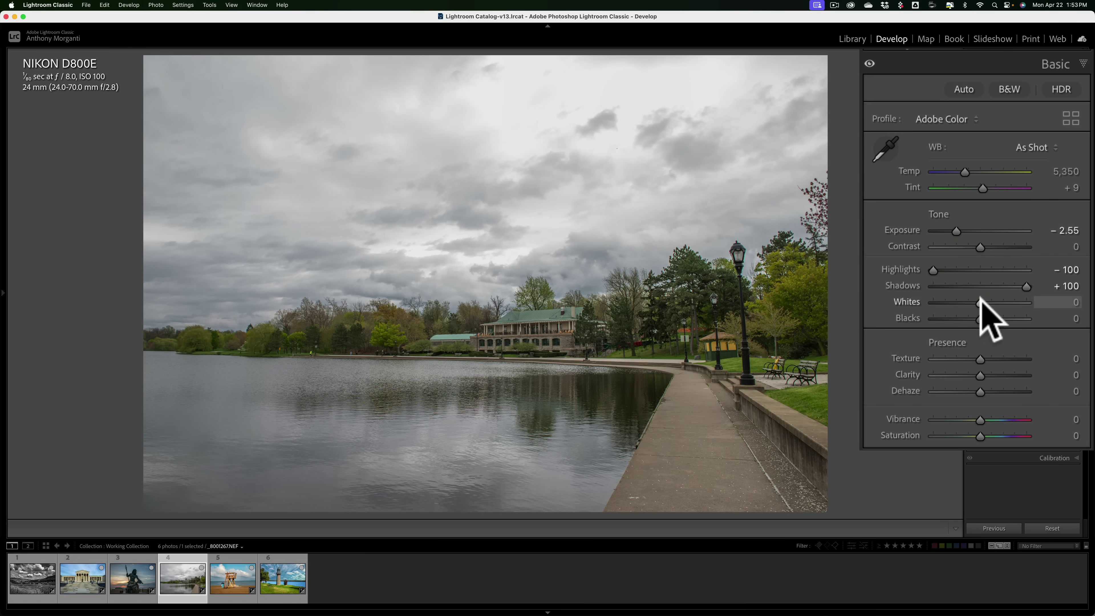
{"action": "key", "text": "alt"}
{"action": "left_click_drag", "start_coordinate": [980, 302], "coordinate": [957, 318]}
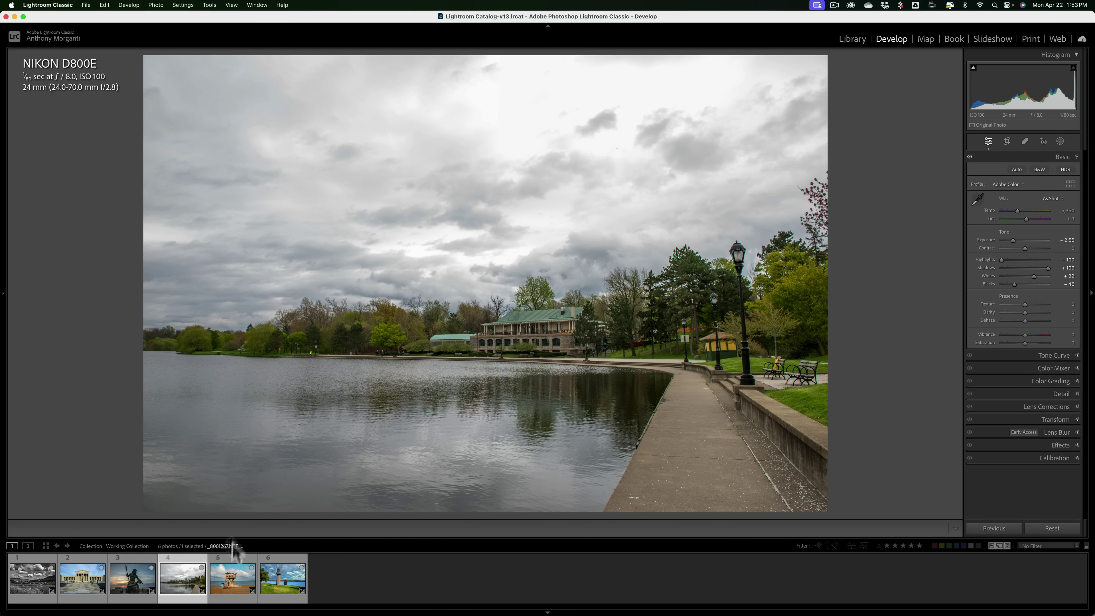
Step: Open the beach lifeguard-stand photo, collapse the Basic adjustments and start the Crop & Straighten tool
{"action": "left_click", "coordinate": [236, 585]}
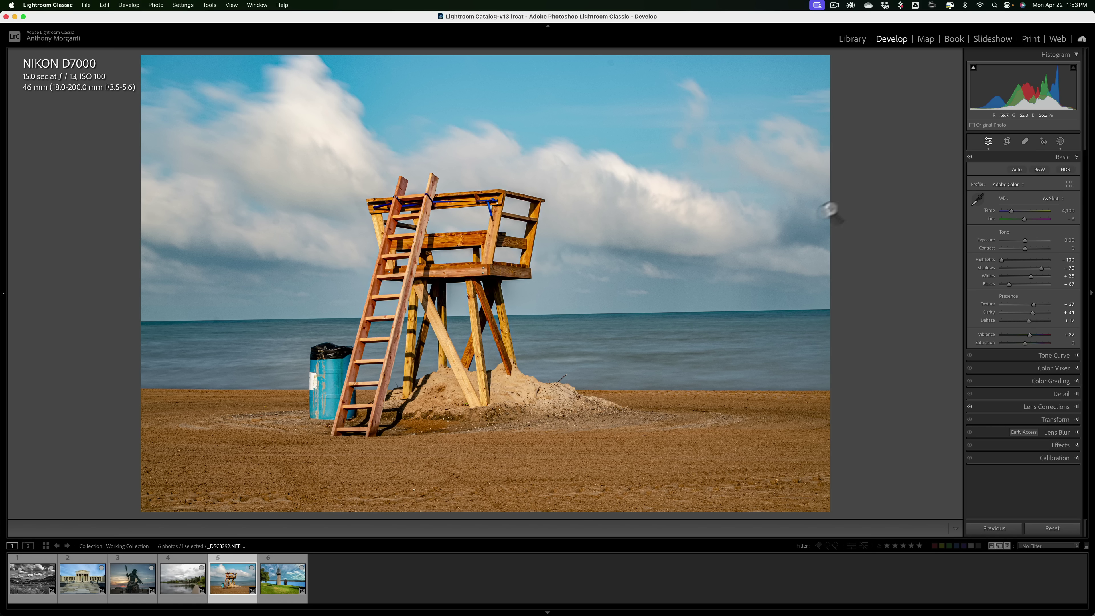
{"action": "left_click", "coordinate": [1062, 157]}
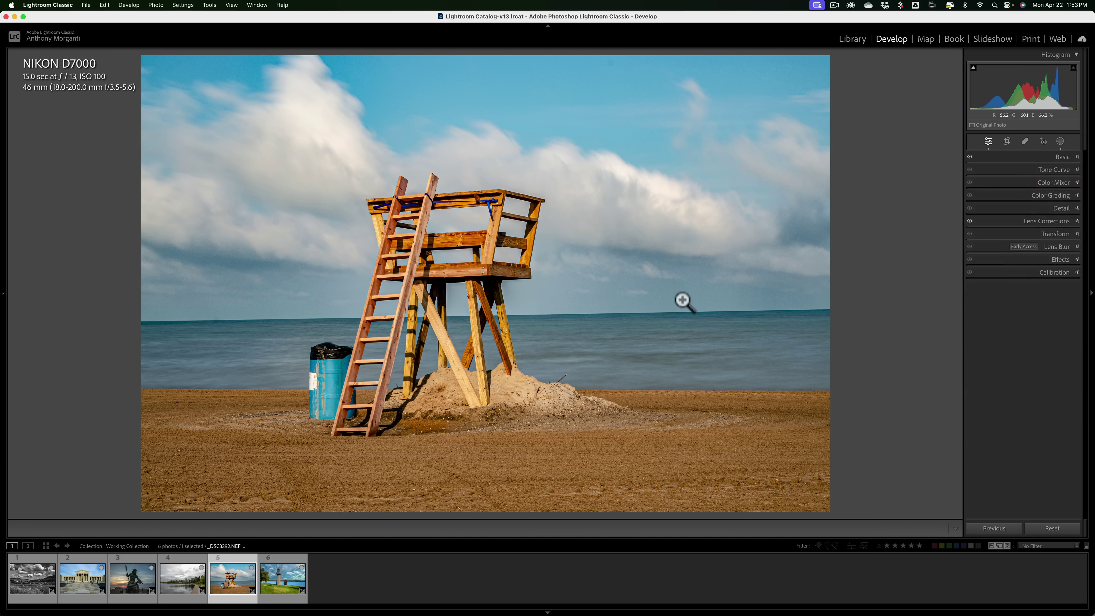
{"action": "left_click", "coordinate": [1008, 142]}
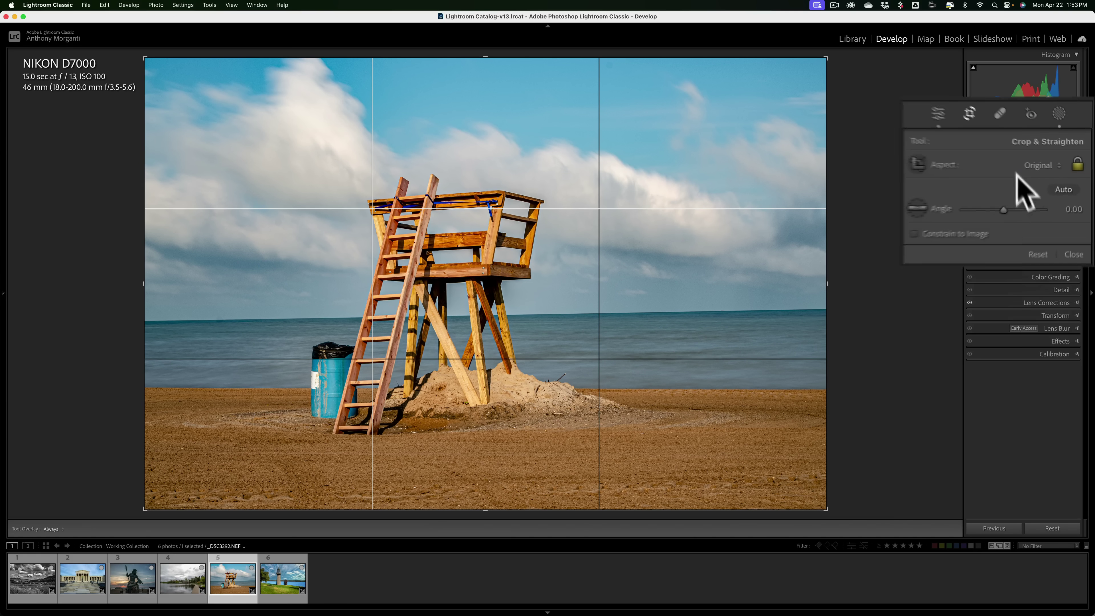
Step: Try the automatic straightening on the beach photo, and reset the crop
{"action": "left_click", "coordinate": [1054, 192]}
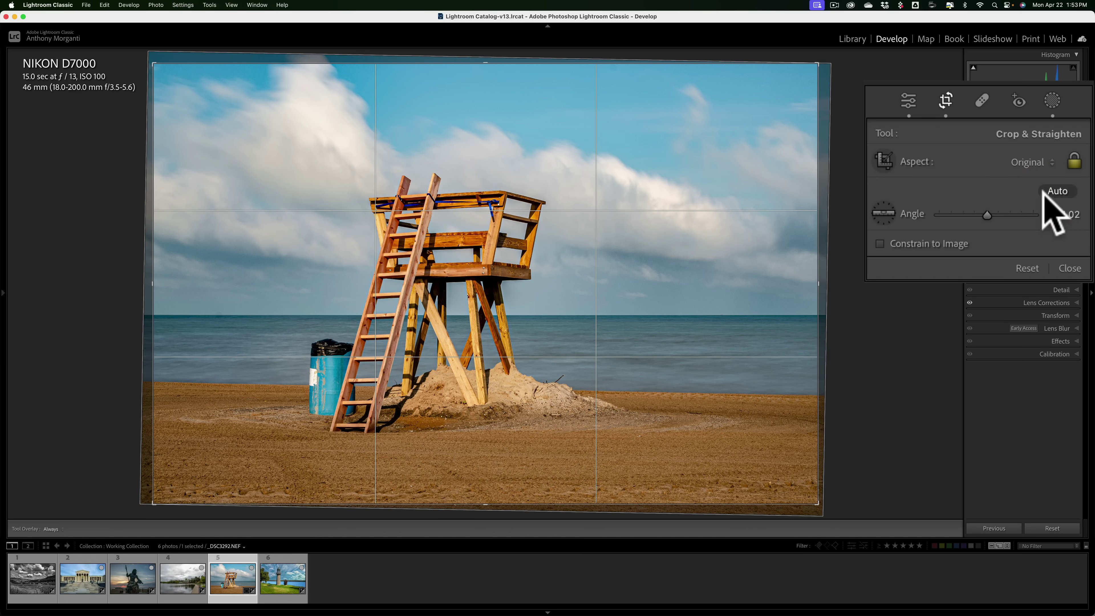
{"action": "left_click", "coordinate": [1028, 269]}
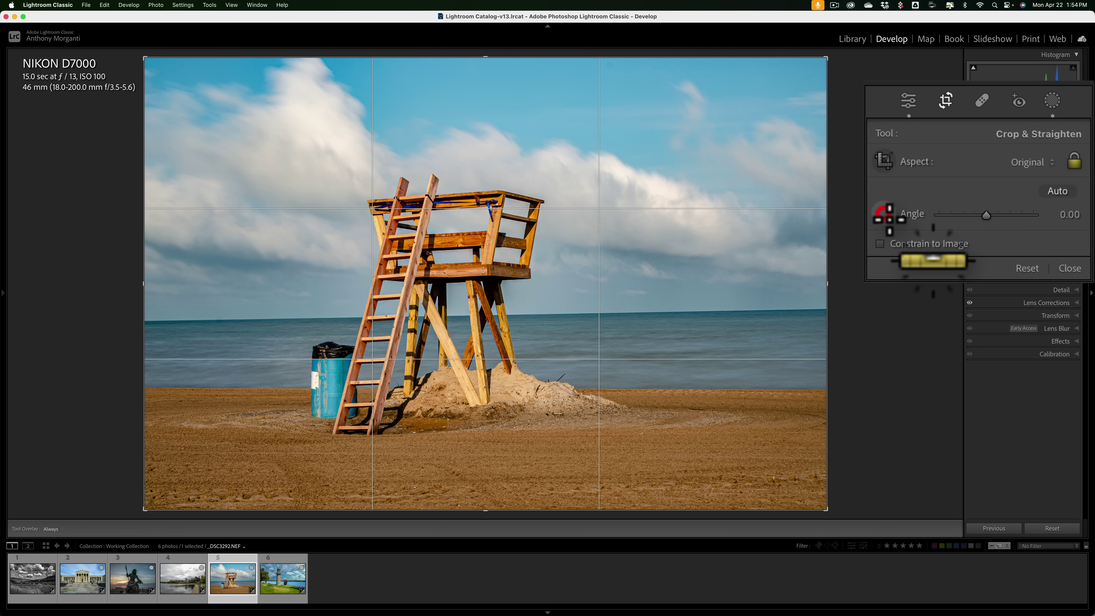
Step: Straighten the beach photo by about 0.93 degrees with a level line along the full sea horizon, and apply the crop
{"action": "left_click", "coordinate": [883, 212]}
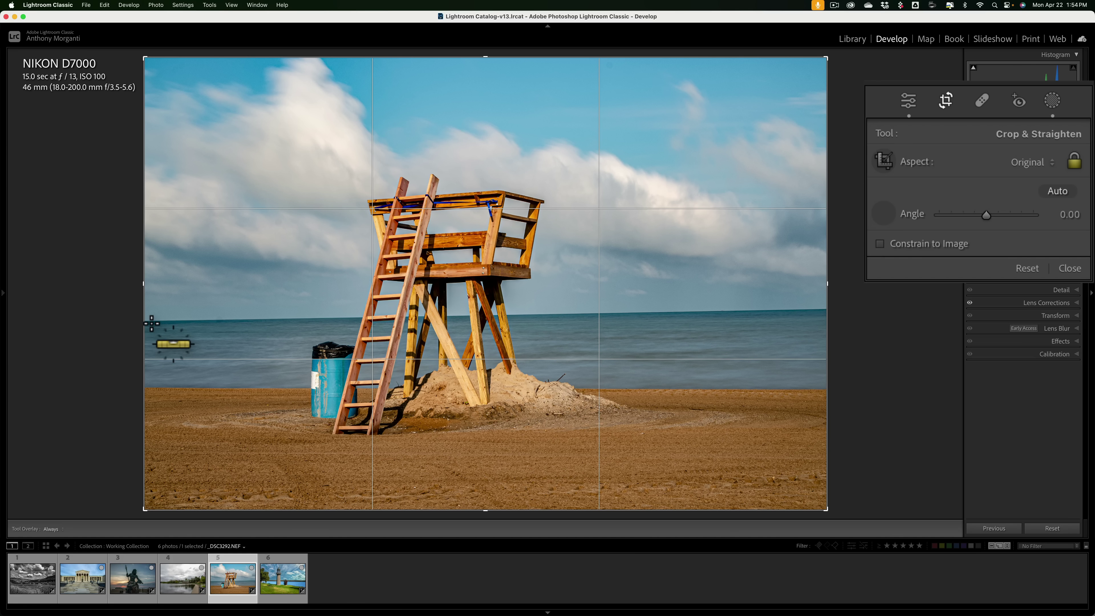
{"action": "left_click_drag", "start_coordinate": [149, 320], "coordinate": [826, 308]}
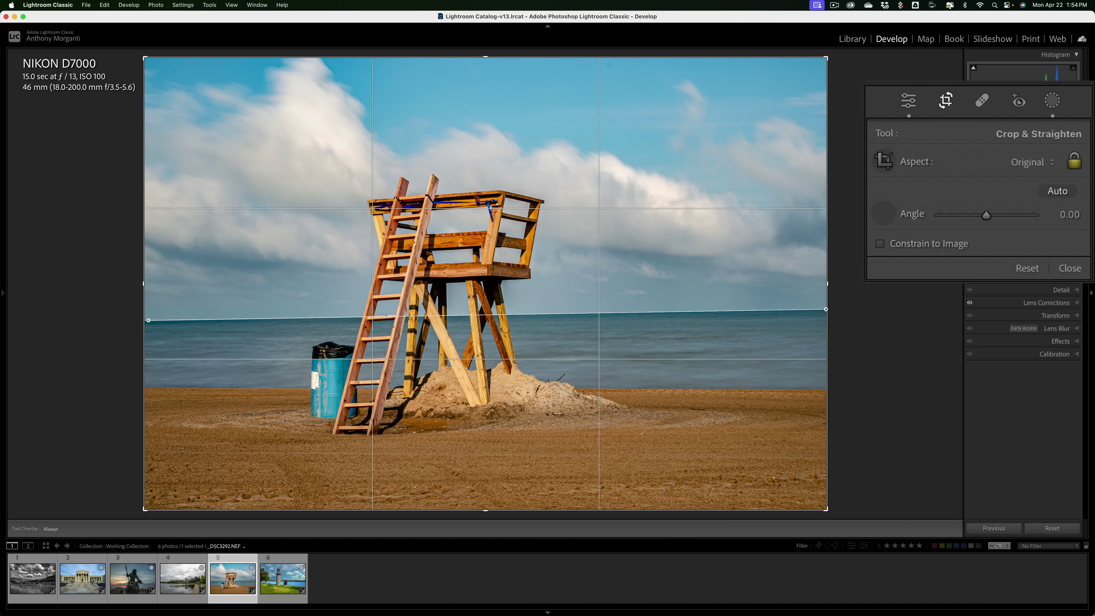
{"action": "left_click_drag", "start_coordinate": [826, 309], "coordinate": [825, 309]}
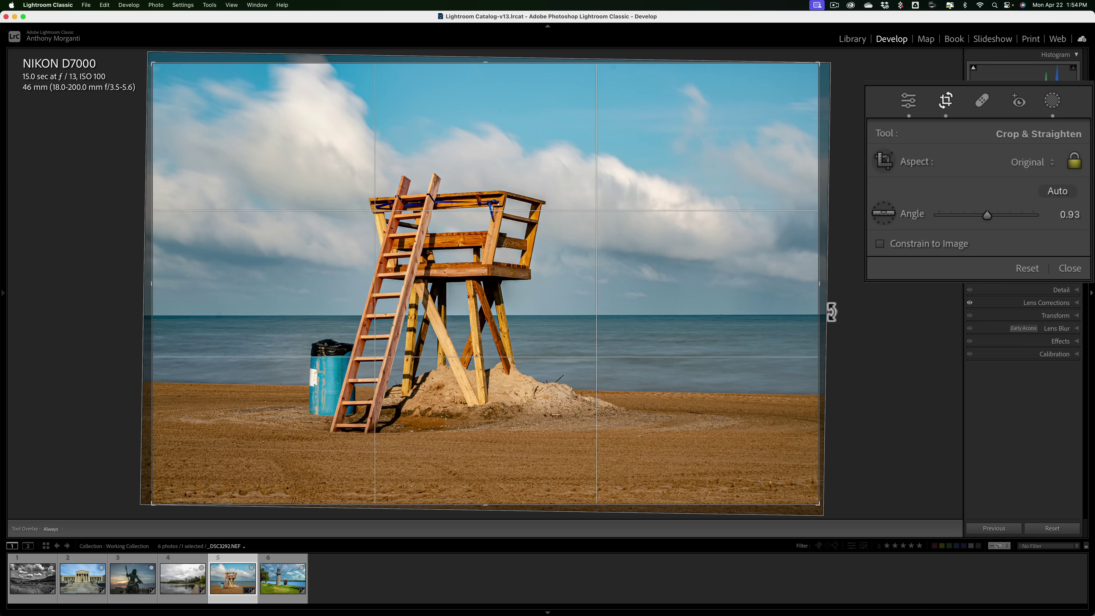
{"action": "left_click_drag", "start_coordinate": [832, 311], "coordinate": [831, 311]}
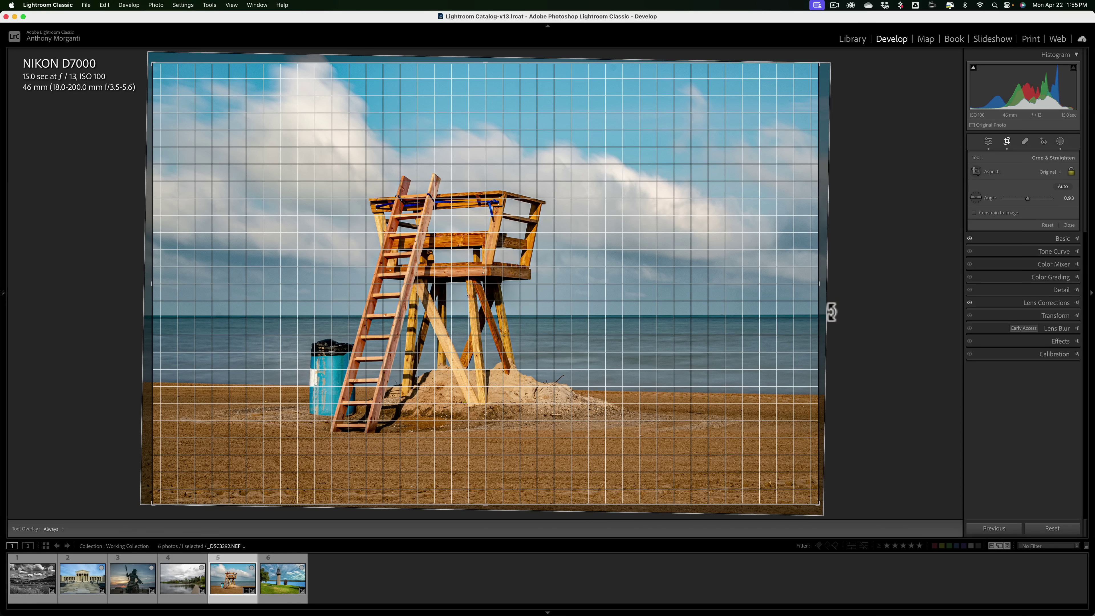
{"action": "left_click_drag", "start_coordinate": [831, 312], "coordinate": [831, 311]}
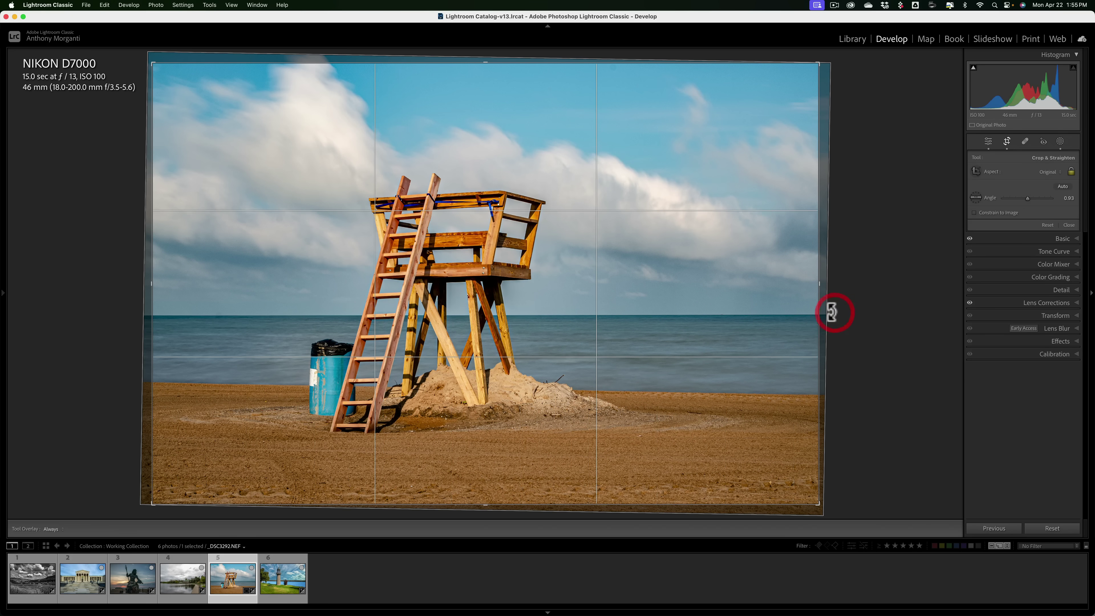
{"action": "left_click", "coordinate": [1008, 140]}
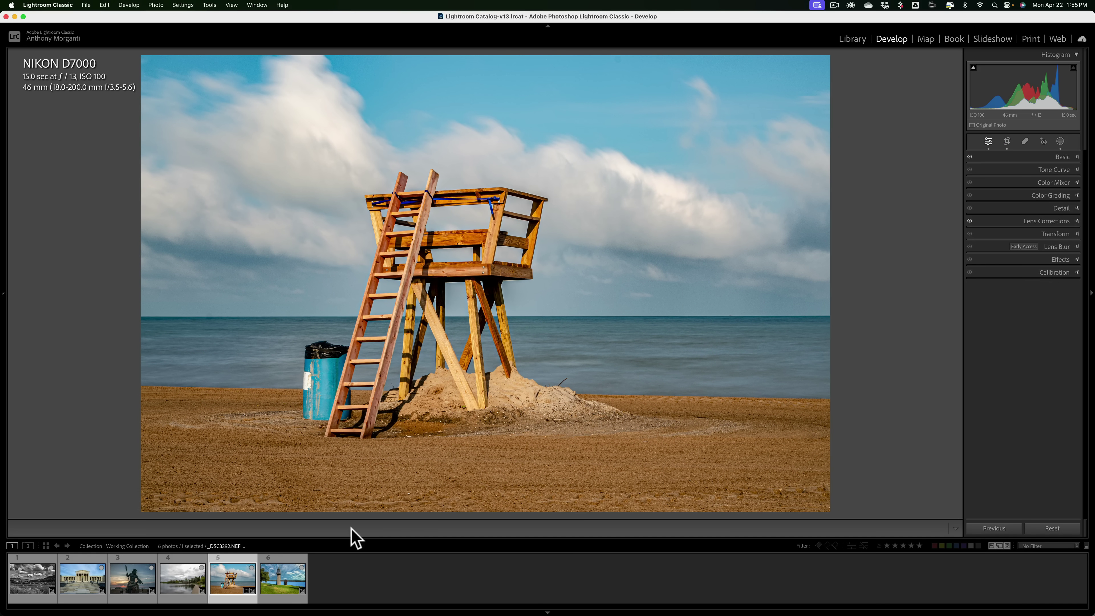
Step: Straighten the lighthouse photo with a vertical line down the tower's centre to its base, and apply the crop
{"action": "left_click", "coordinate": [285, 578]}
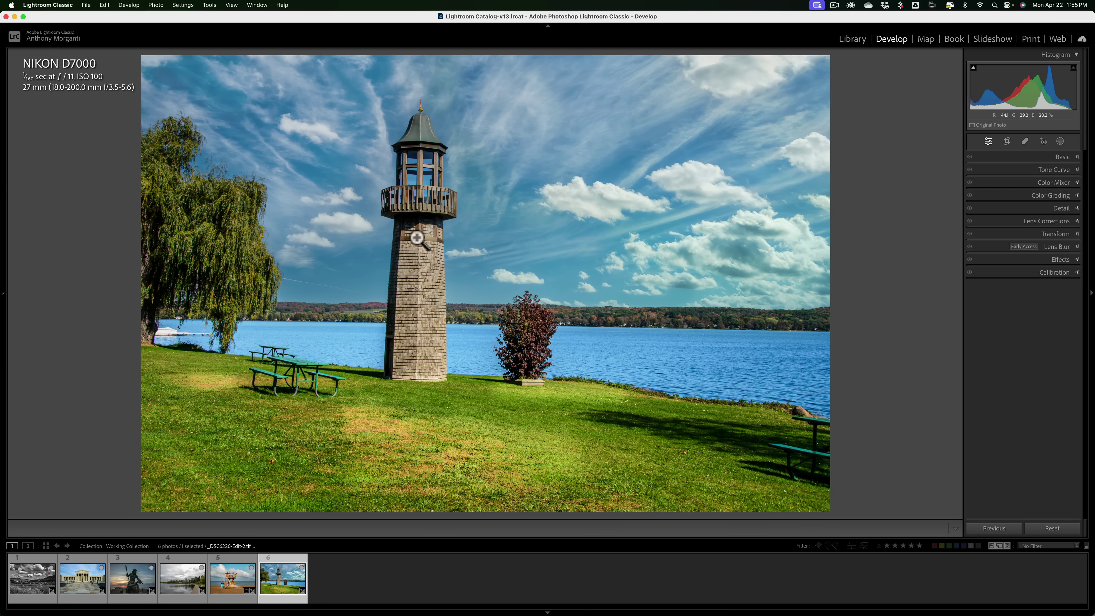
{"action": "left_click", "coordinate": [1008, 143]}
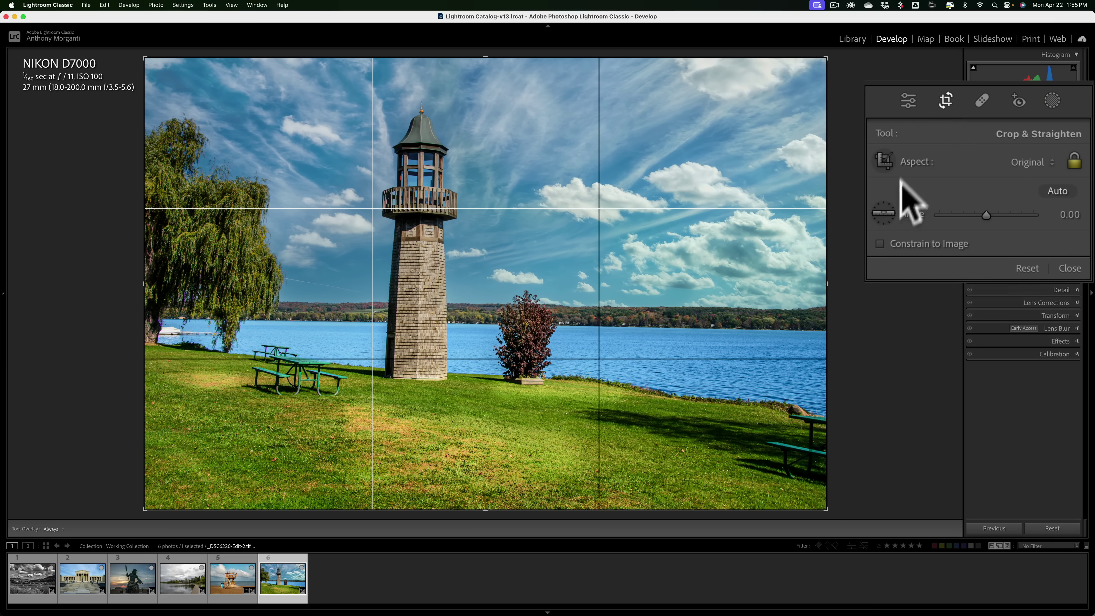
{"action": "left_click", "coordinate": [884, 210]}
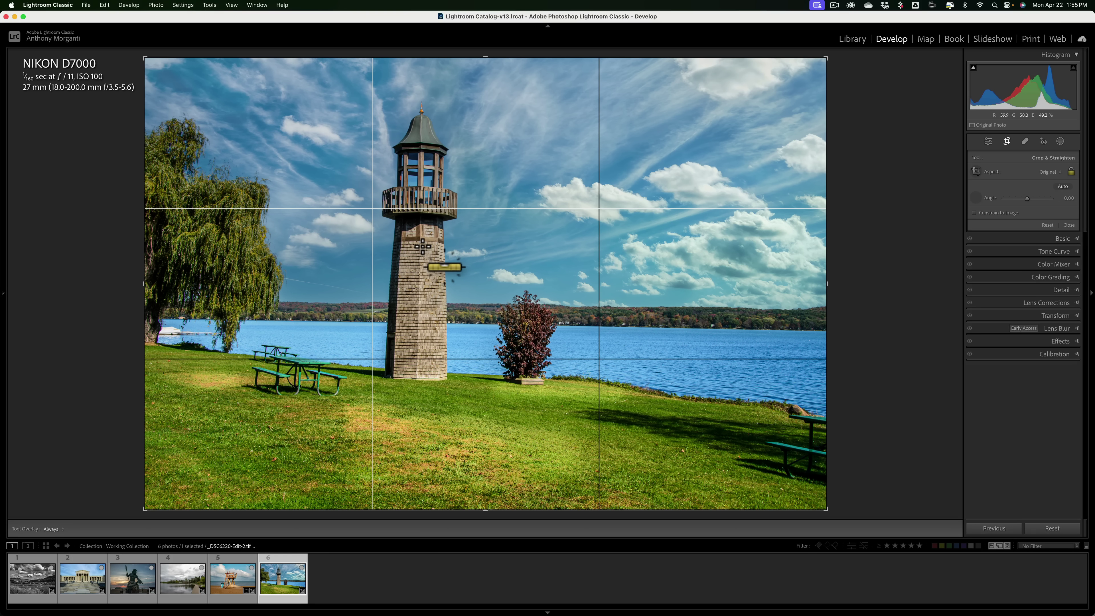
{"action": "left_click_drag", "start_coordinate": [419, 243], "coordinate": [417, 381]}
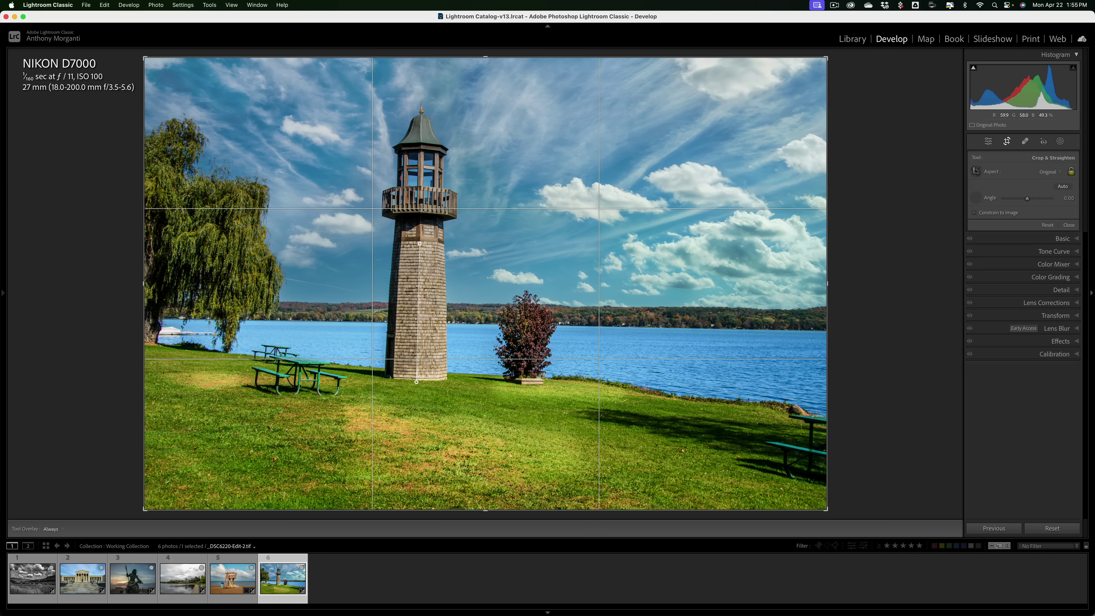
{"action": "left_click_drag", "start_coordinate": [416, 382], "coordinate": [416, 382]}
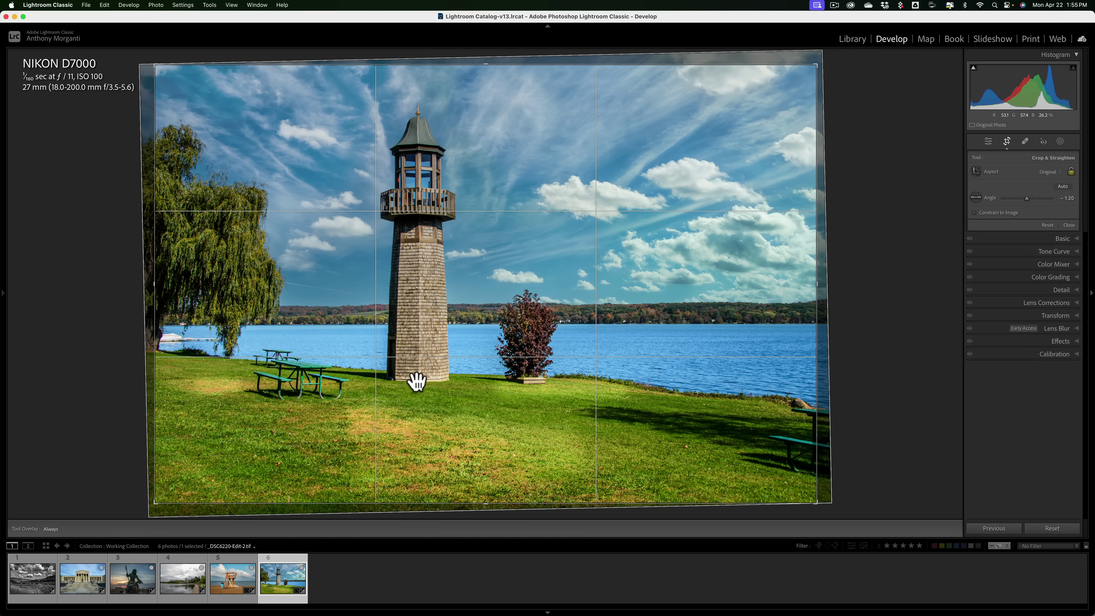
{"action": "left_click", "coordinate": [1008, 142]}
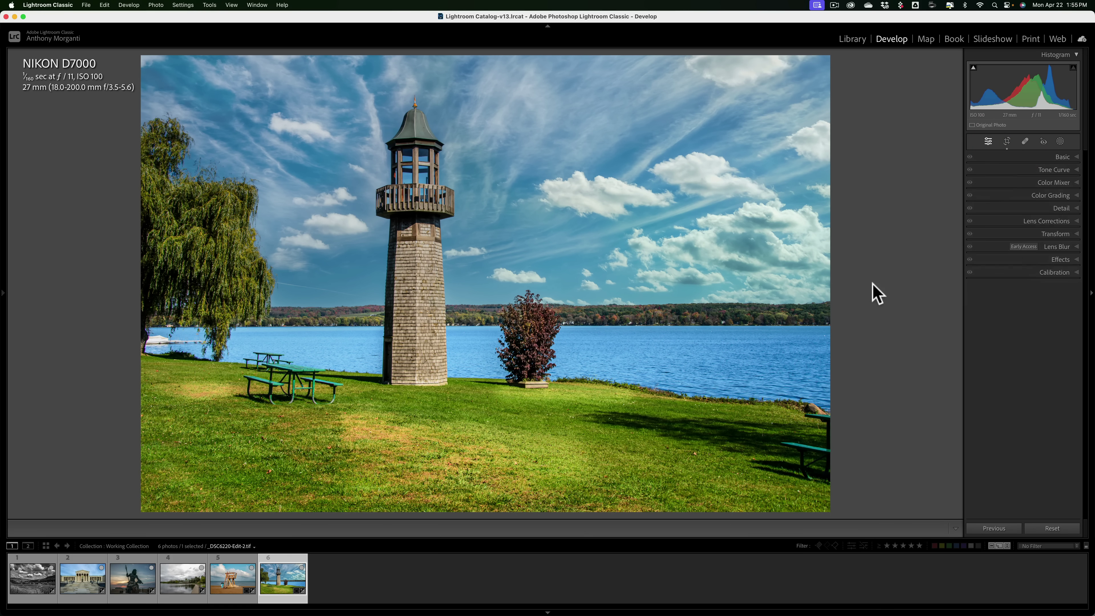